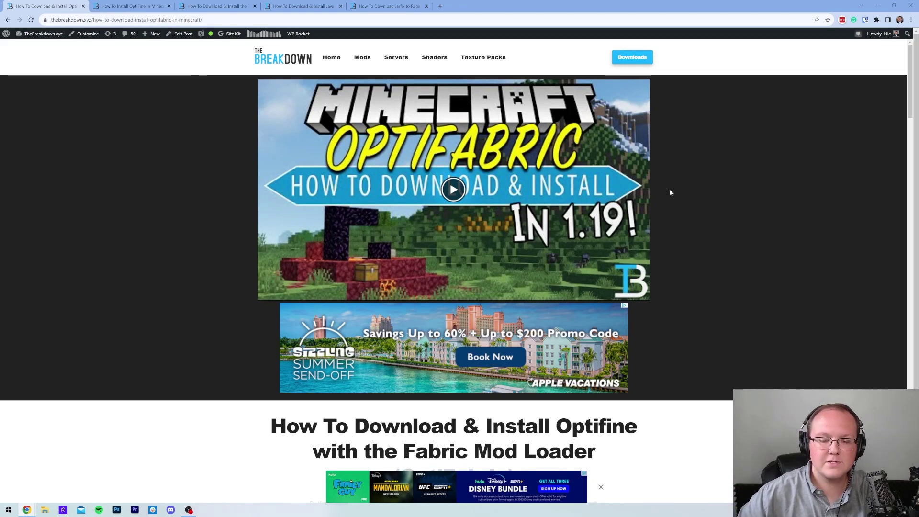
- Skim the OptiFabric installation article and open the OptiFabric download page linked in it
scroll(294, 78, down, 4)
scroll(294, 77, down, 5)
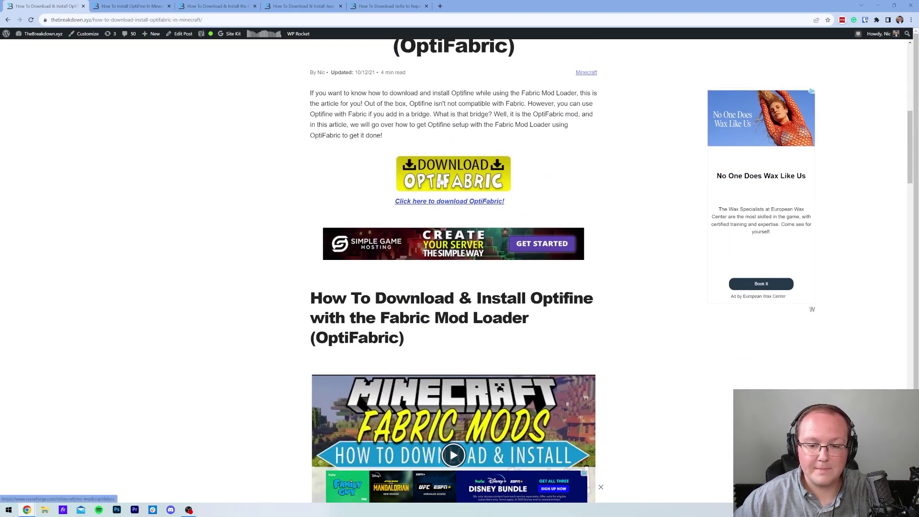
scroll(441, 181, down, 10)
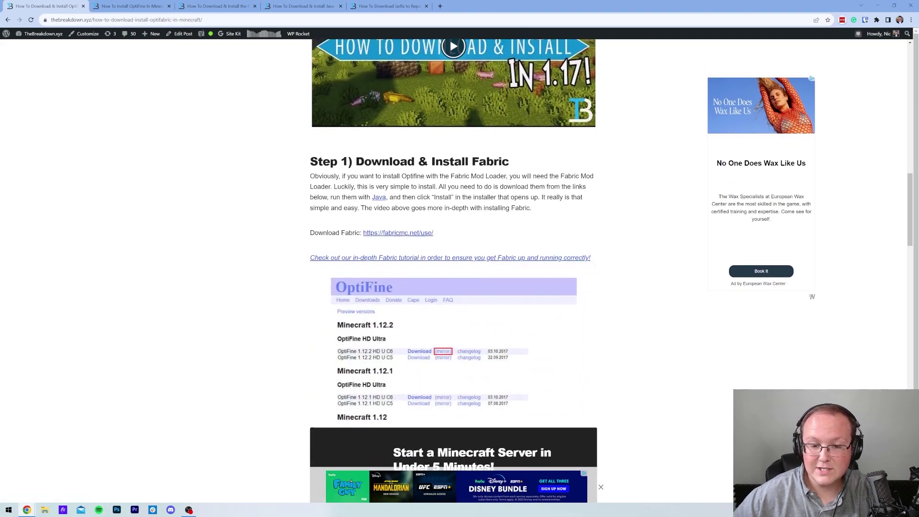
scroll(418, 164, down, 4)
scroll(419, 168, up, 13)
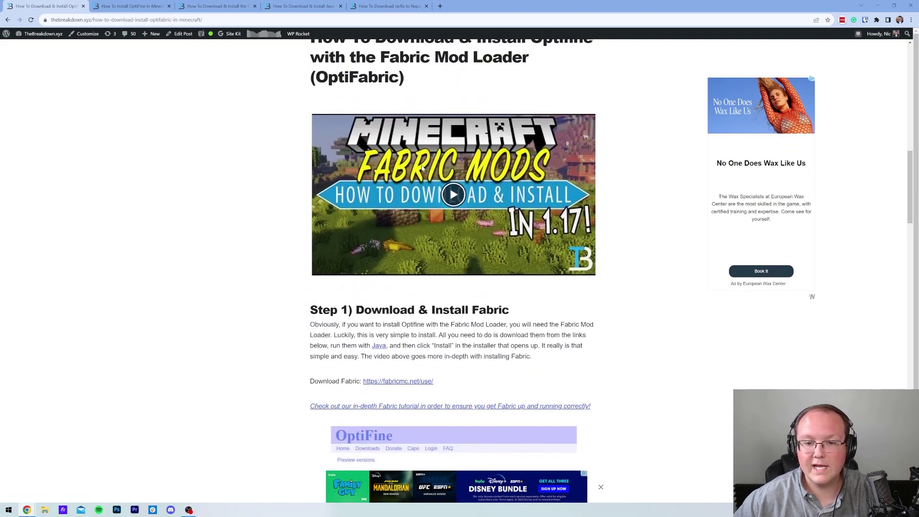
scroll(420, 171, up, 4)
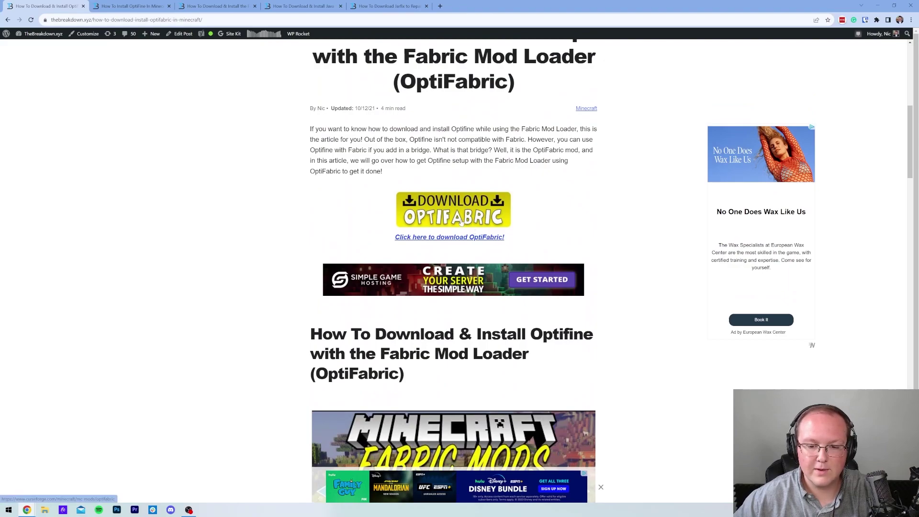
click(456, 219)
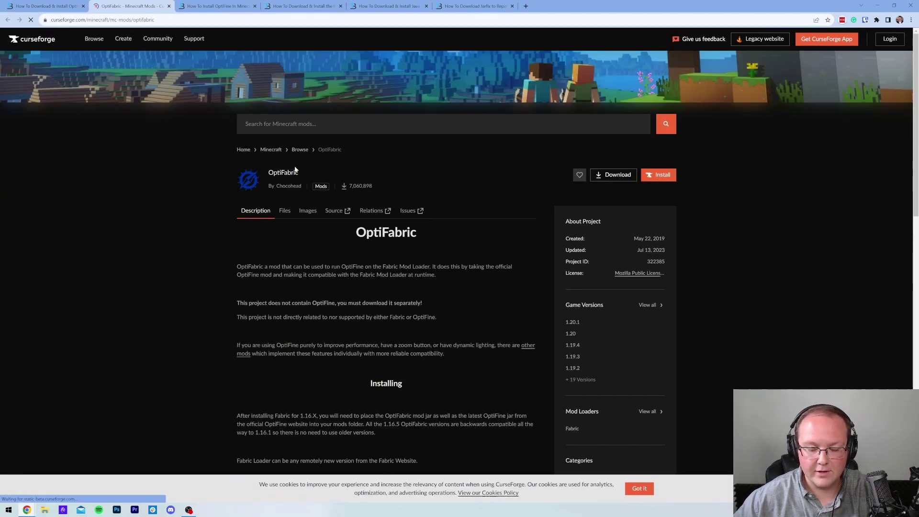
- Download OptiFabric-v1.13.25, the file for Minecraft 1.20.1, from the project's file list
click(284, 212)
scroll(289, 206, down, 2)
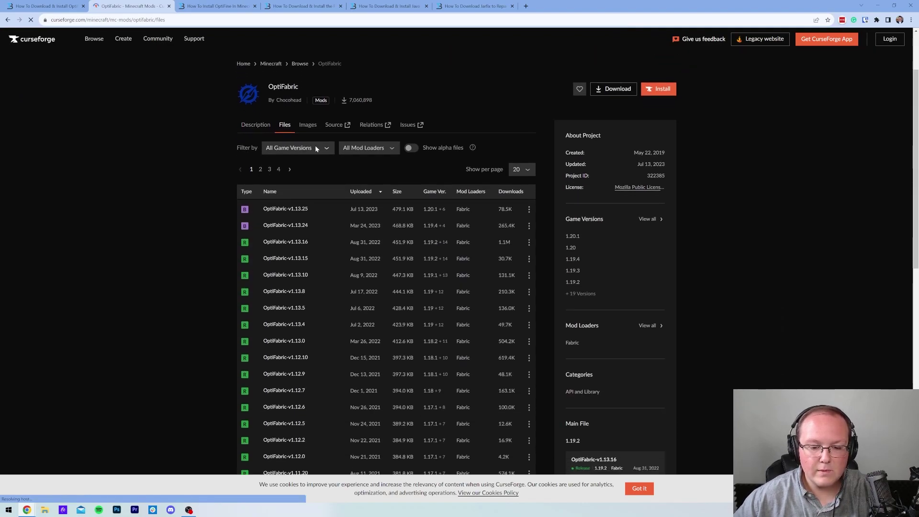
mouse_move(445, 190)
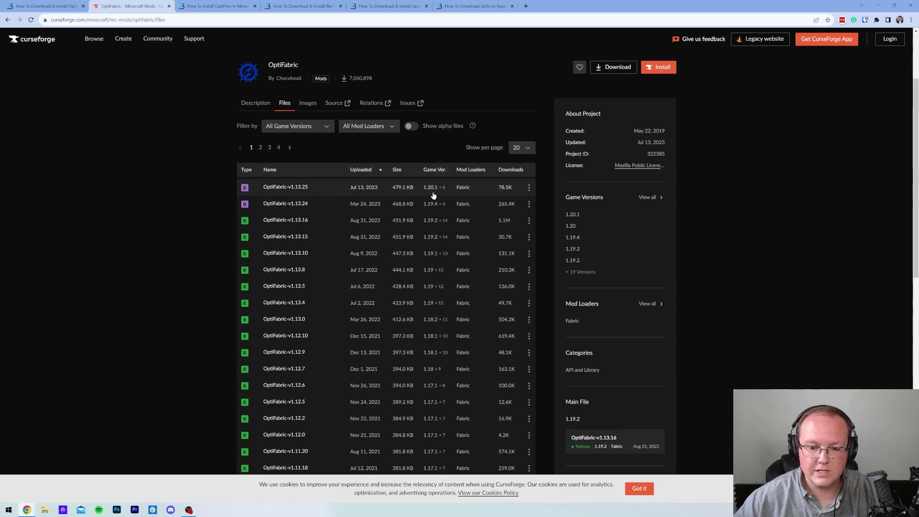
click(530, 189)
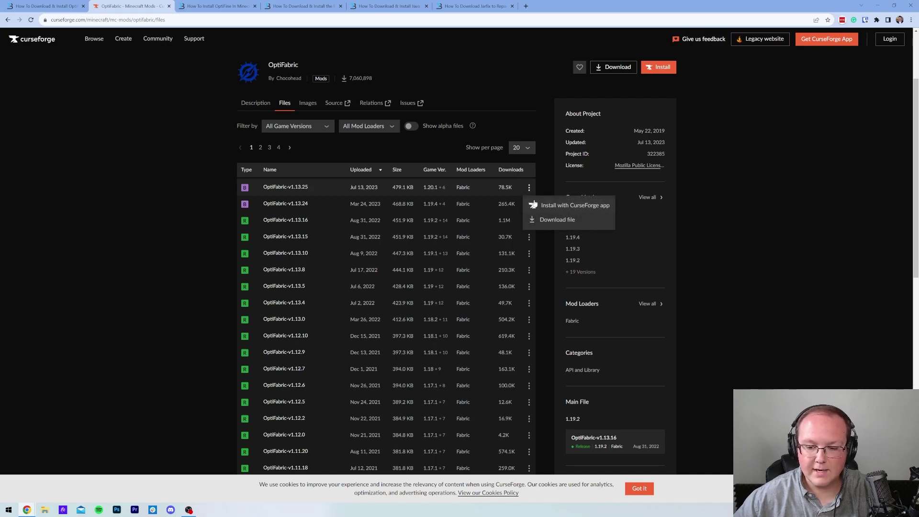
click(543, 219)
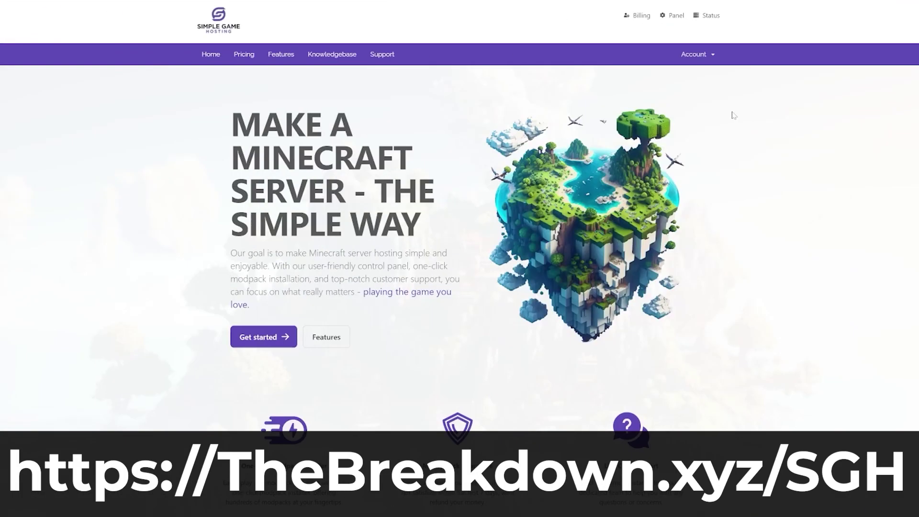
- Look through the Simple Game Hosting site's feature overview, including modpack installation, DDoS protection, live chat support, File Manager and Secure FTP
scroll(347, 187, down, 6)
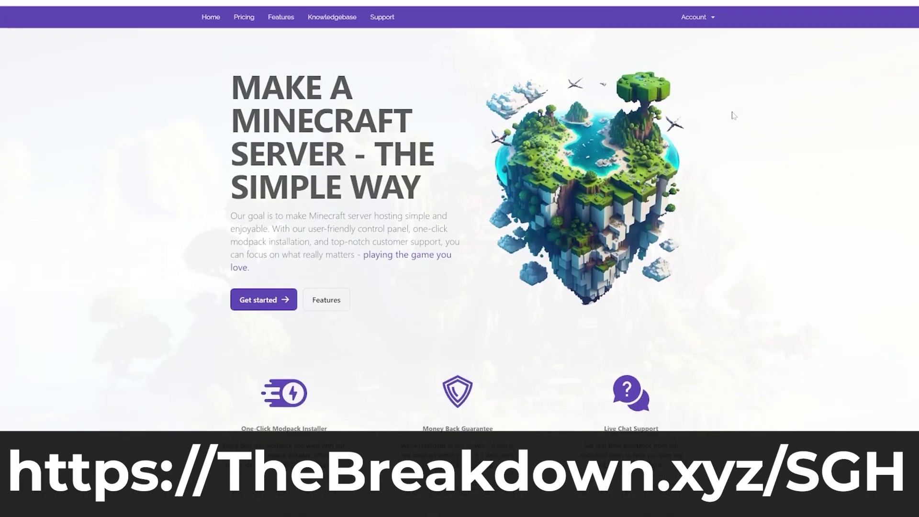
drag(348, 188, 241, 190)
click(189, 243)
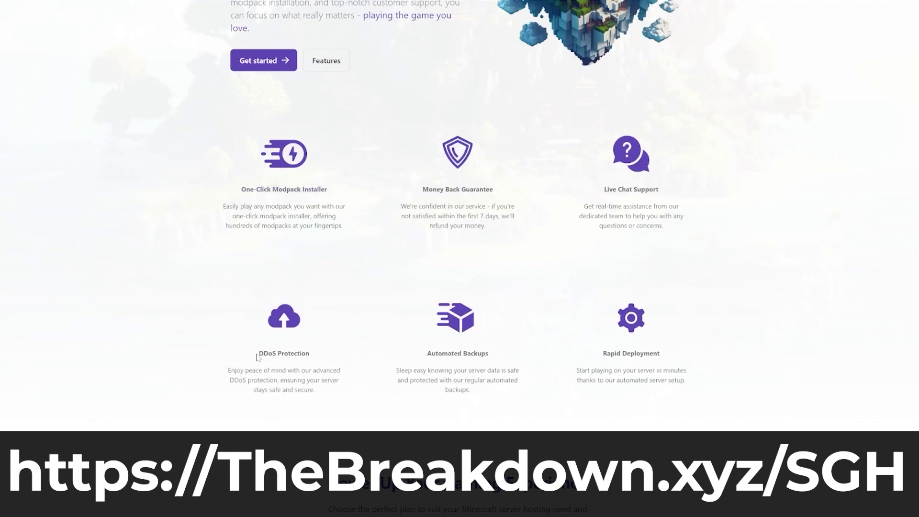
drag(257, 355, 291, 354)
click(348, 359)
drag(602, 190, 661, 193)
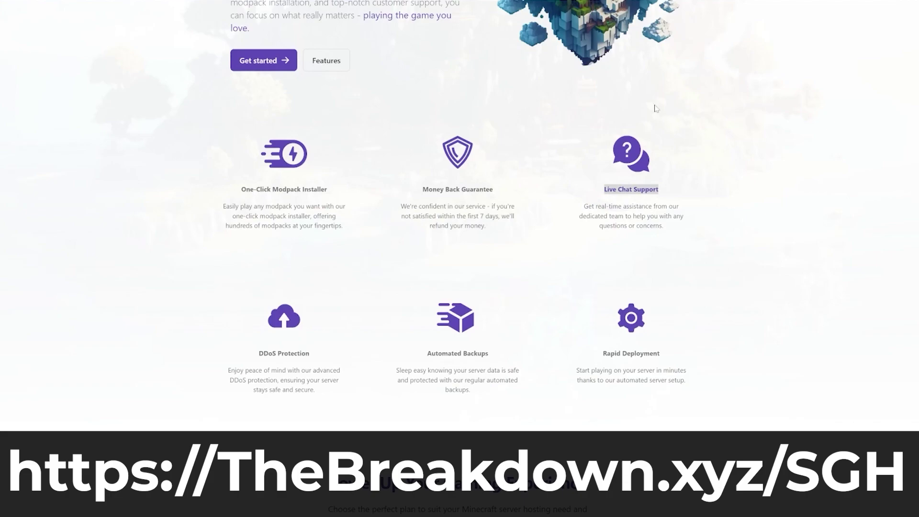
click(589, 155)
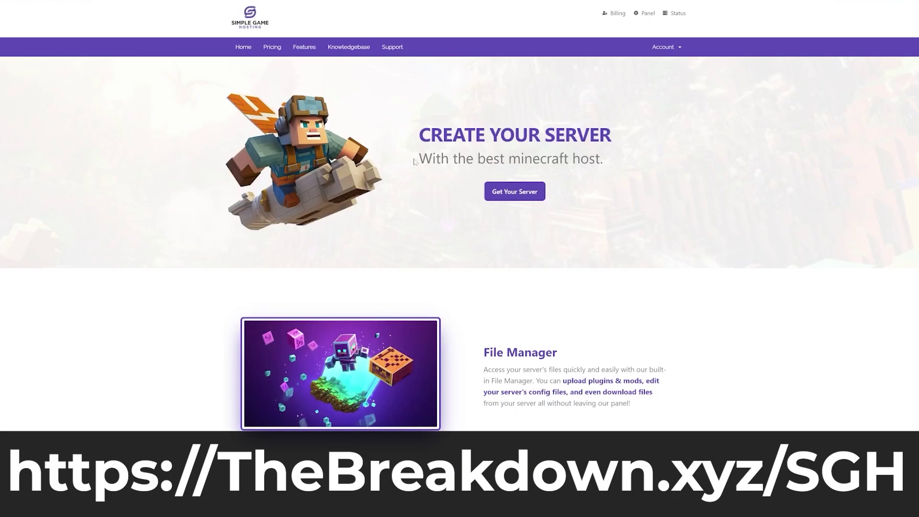
scroll(637, 229, down, 1)
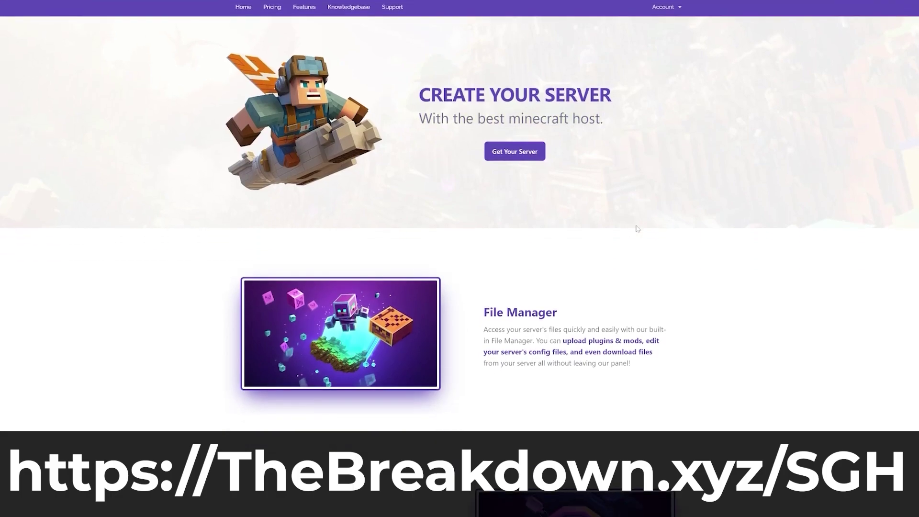
scroll(638, 229, down, 8)
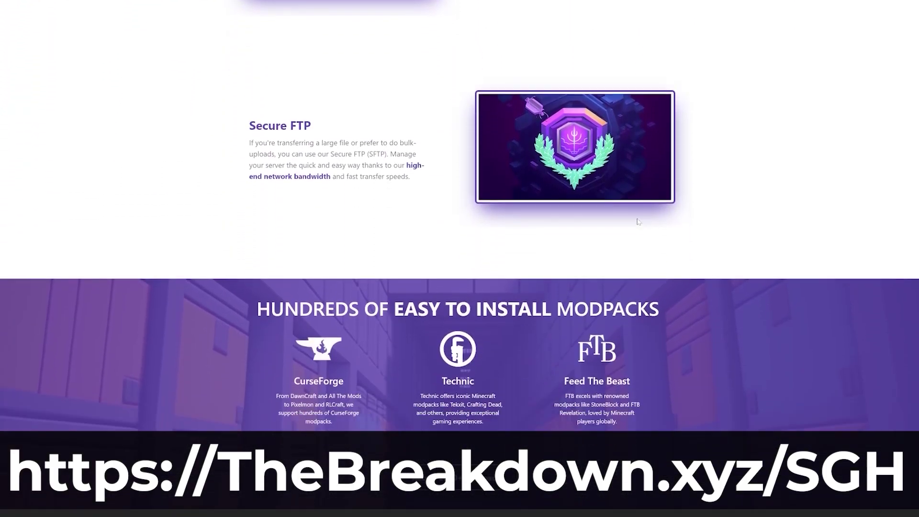
scroll(638, 222, down, 2)
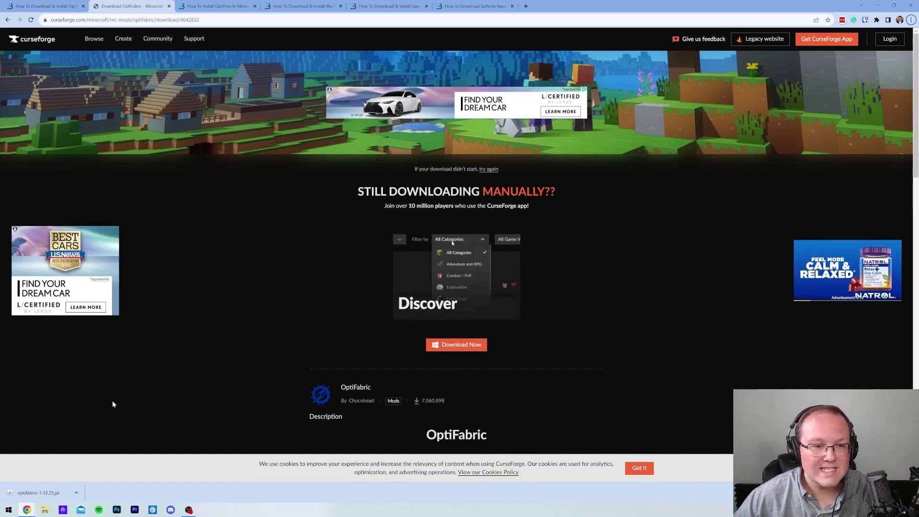
- Open the official OptiFine downloads page through the OptiFine installation article
click(196, 4)
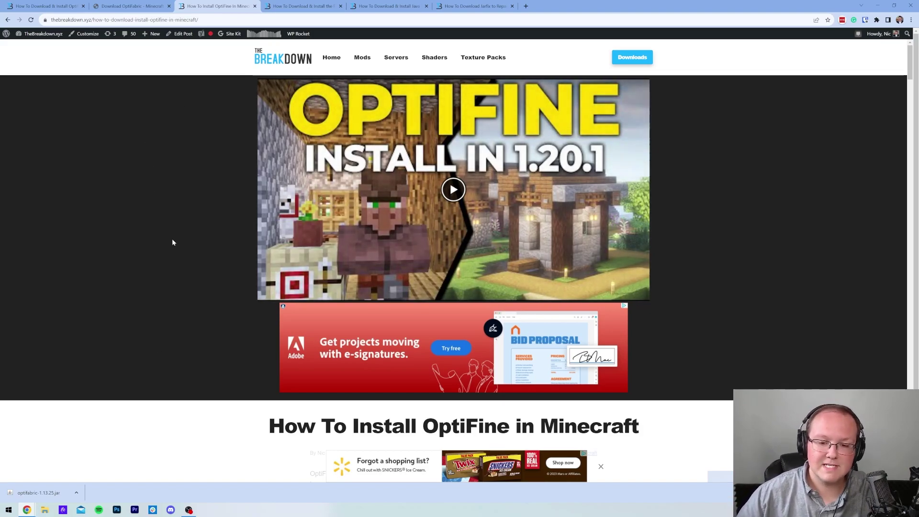
scroll(173, 242, down, 7)
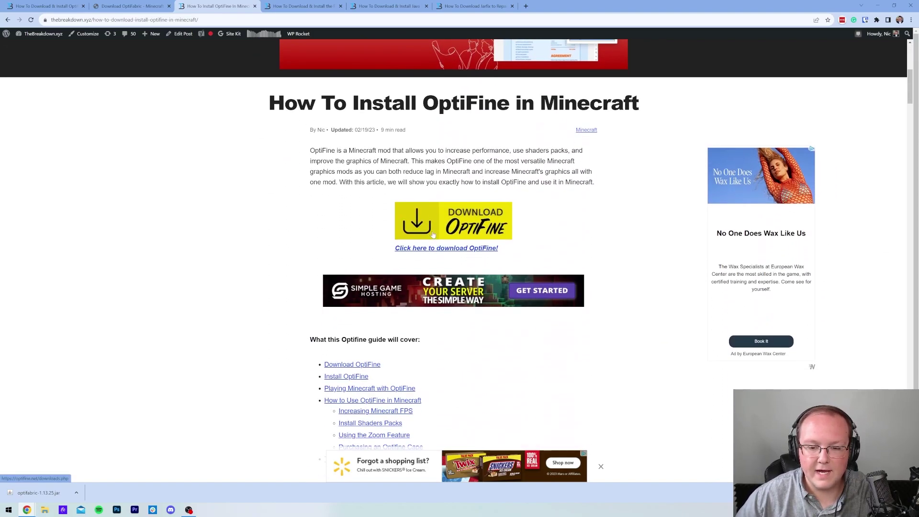
click(432, 234)
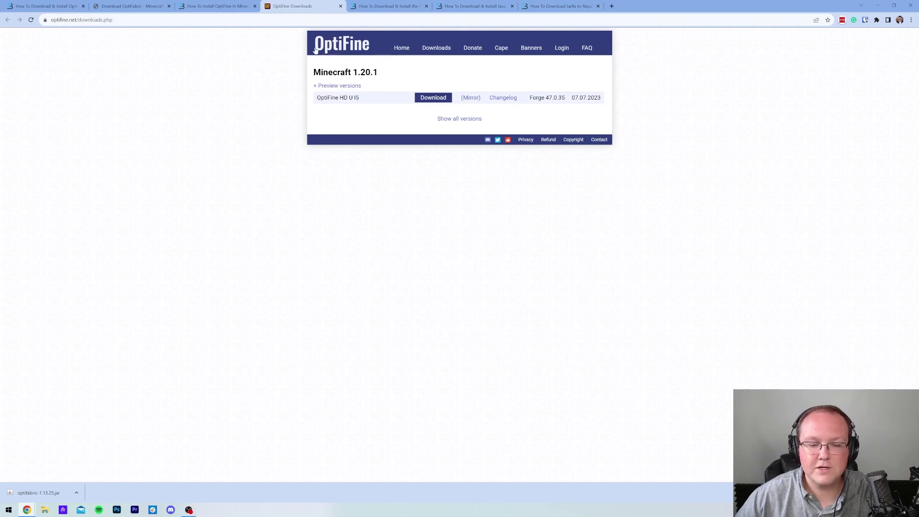
- Check the full list of OptiFine versions and download OptiFine HD U I5 for Minecraft 1.20.1 through its mirror
drag(312, 72, 379, 73)
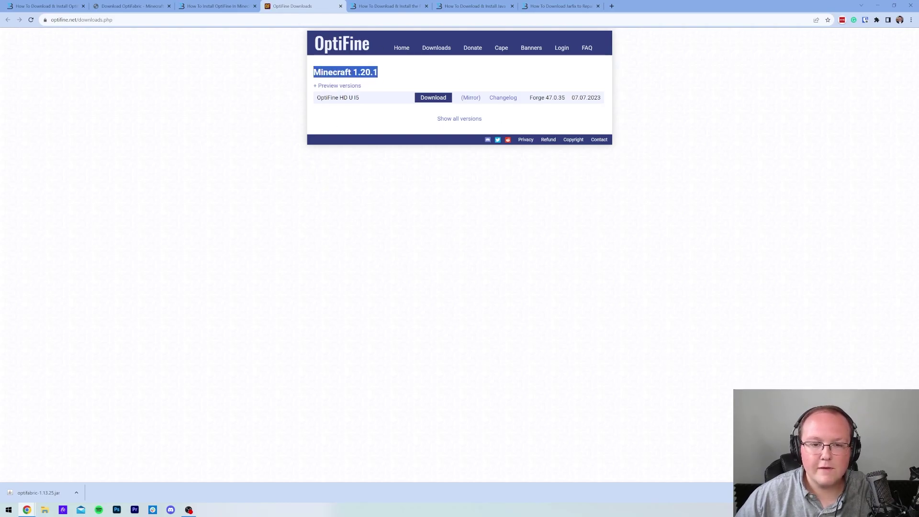
click(380, 73)
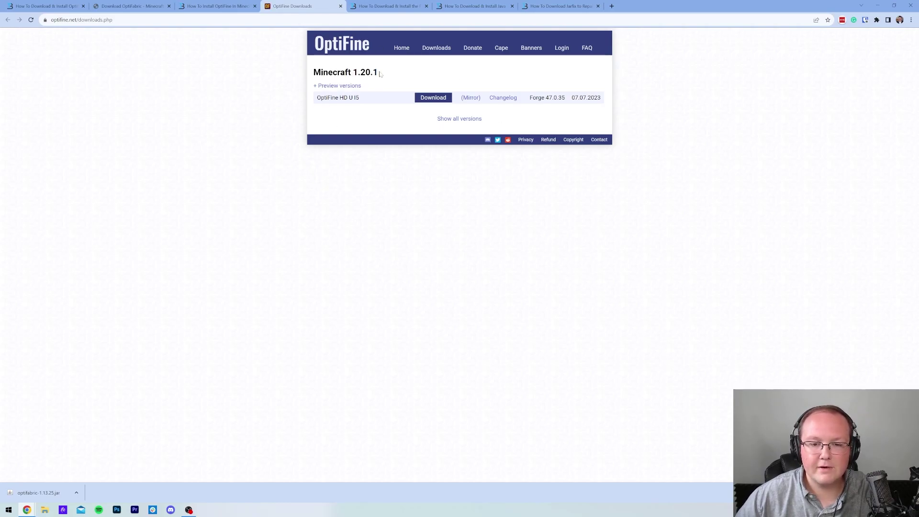
click(471, 119)
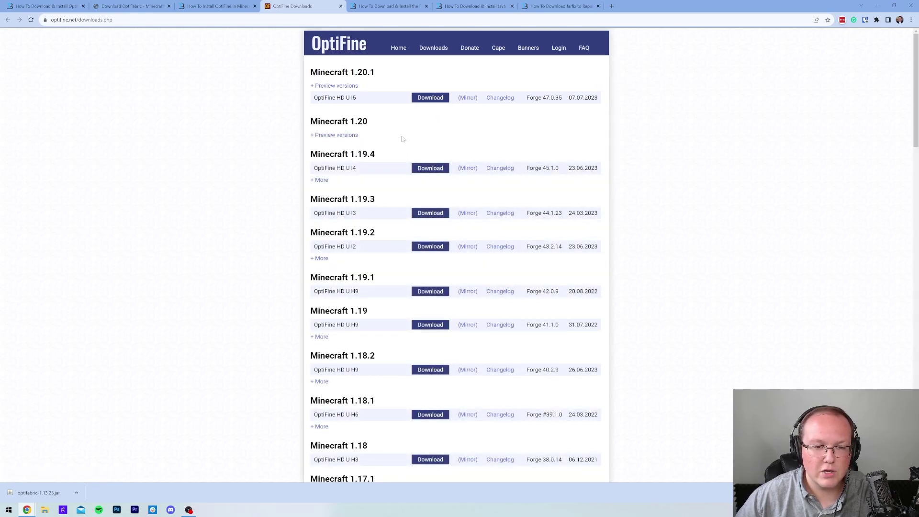
key(F5)
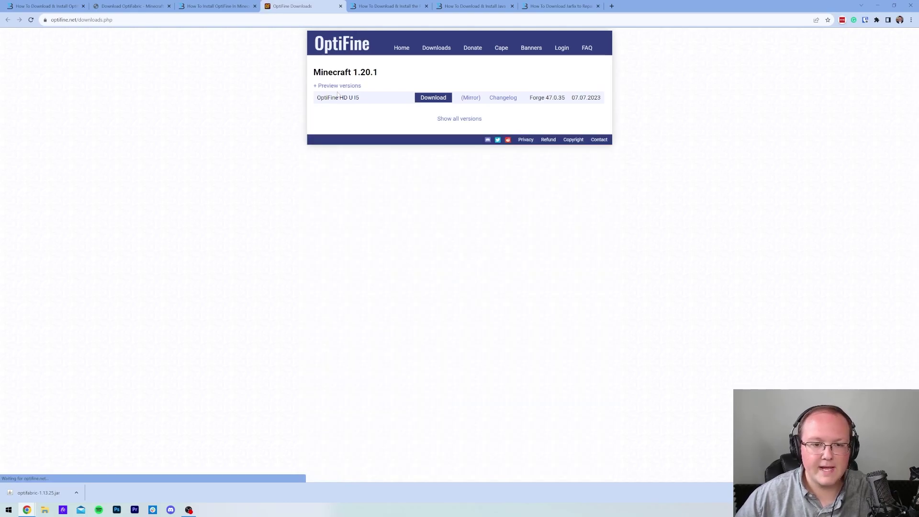
click(367, 101)
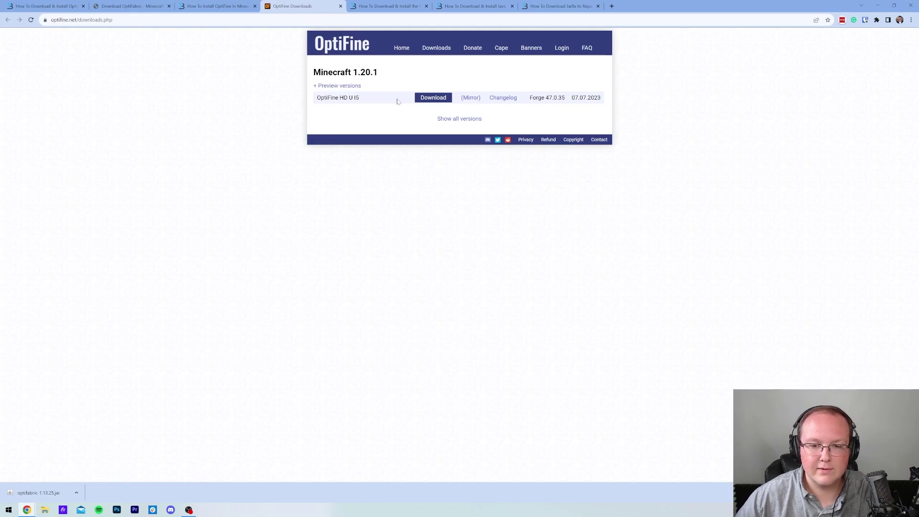
click(472, 98)
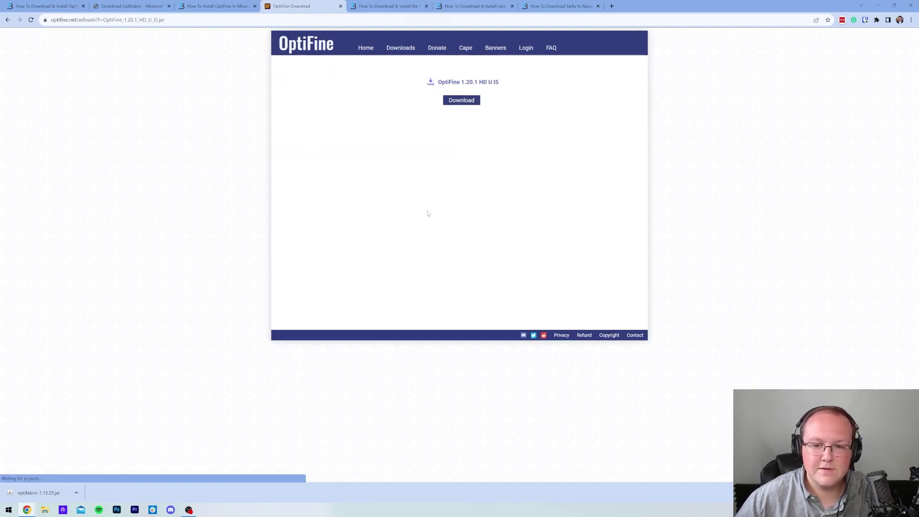
click(463, 101)
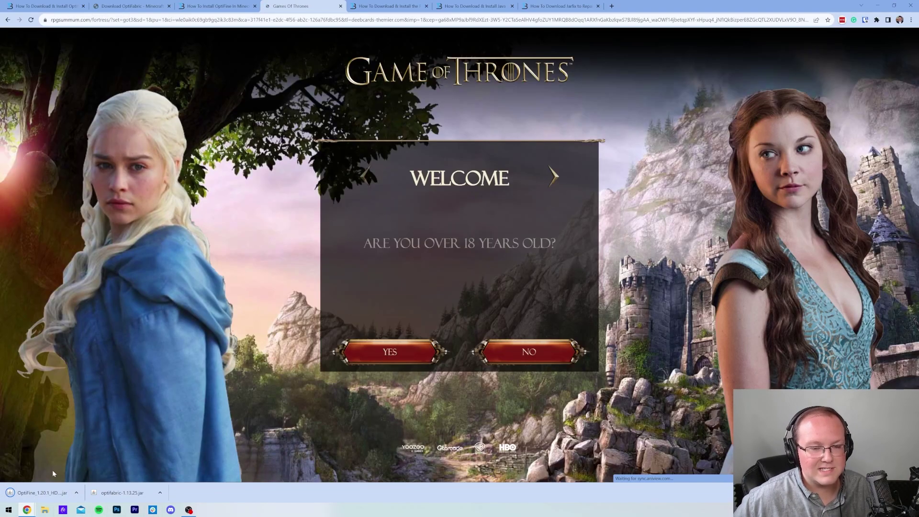
- Download the Fabric installer as a universal jar from the site linked in the Fabric Mod Loader article
click(389, 6)
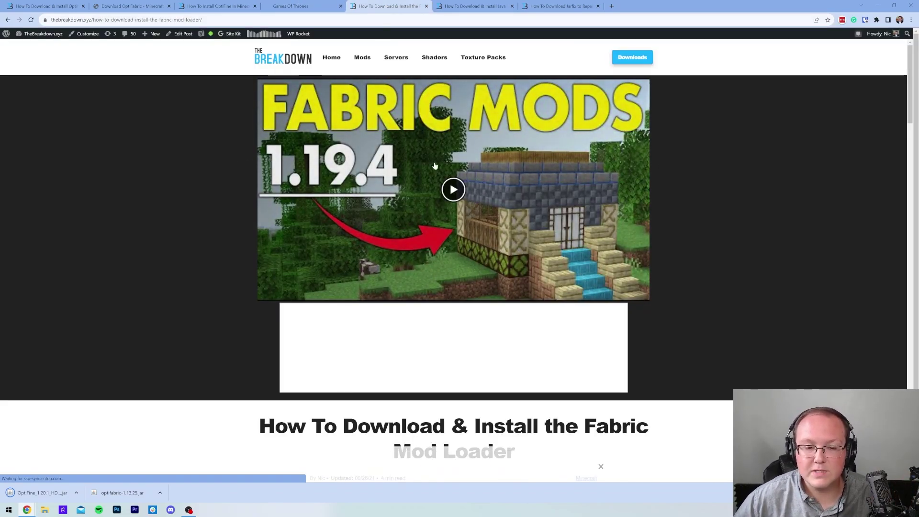
scroll(186, 149, down, 3)
scroll(177, 148, down, 3)
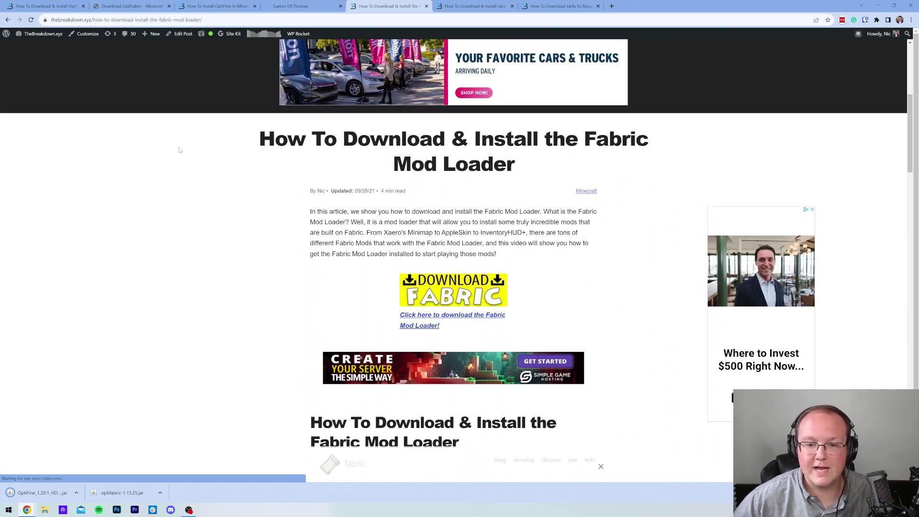
scroll(184, 145, up, 2)
scroll(555, 204, down, 1)
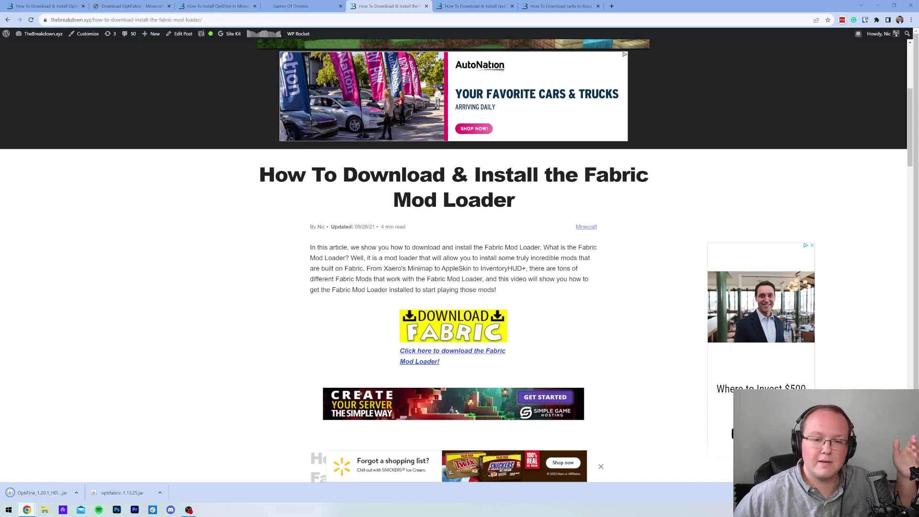
scroll(555, 204, down, 3)
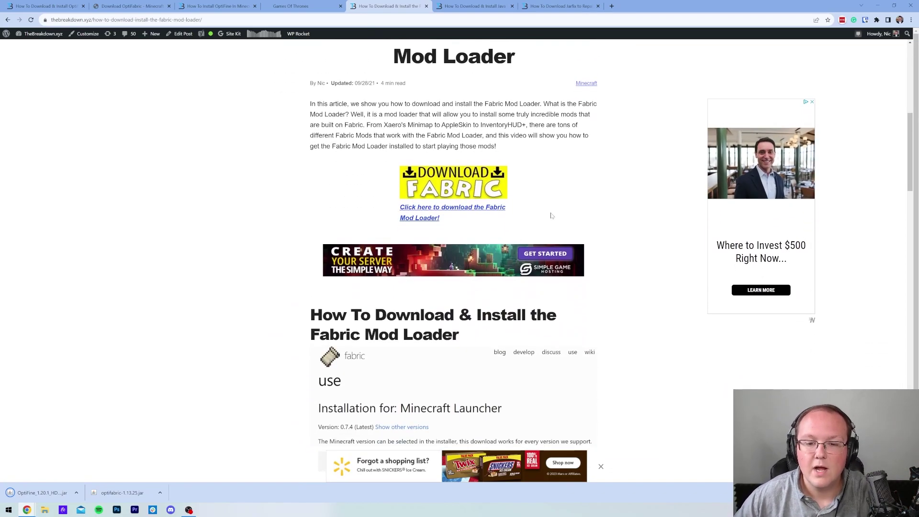
click(468, 194)
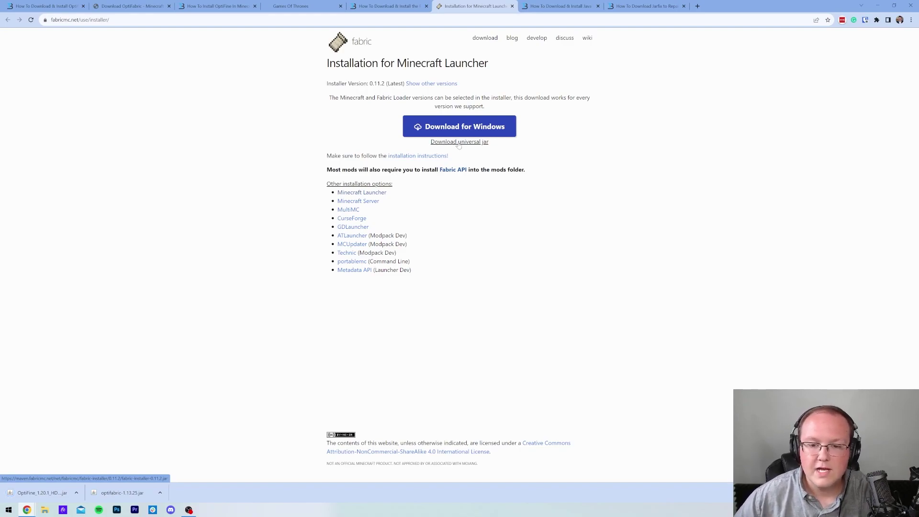
click(464, 143)
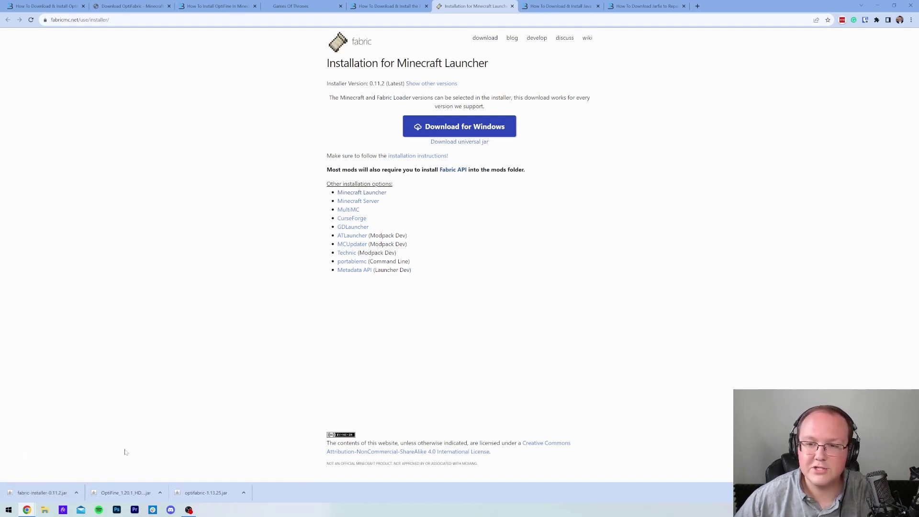
- View the article on downloading and installing Java for Minecraft mods and servers
click(572, 6)
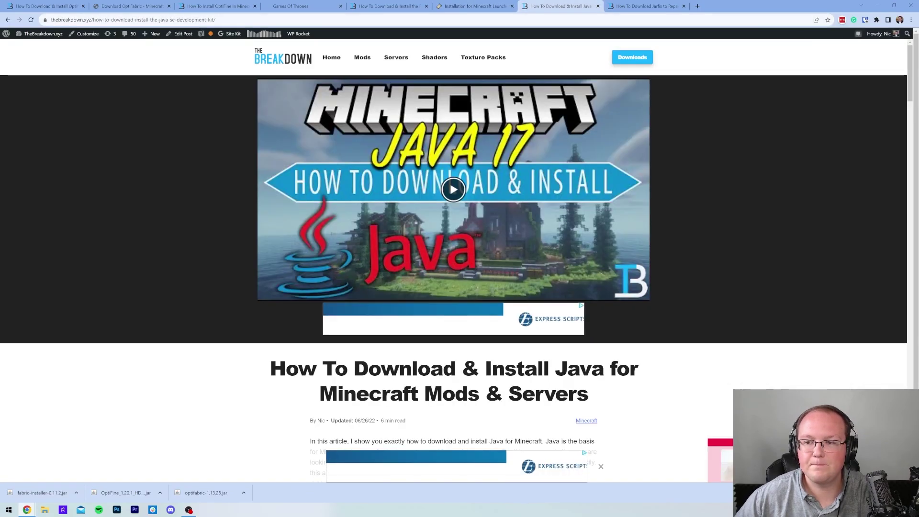
- Leave the browser and open the Downloads folder in File Explorer
click(878, 5)
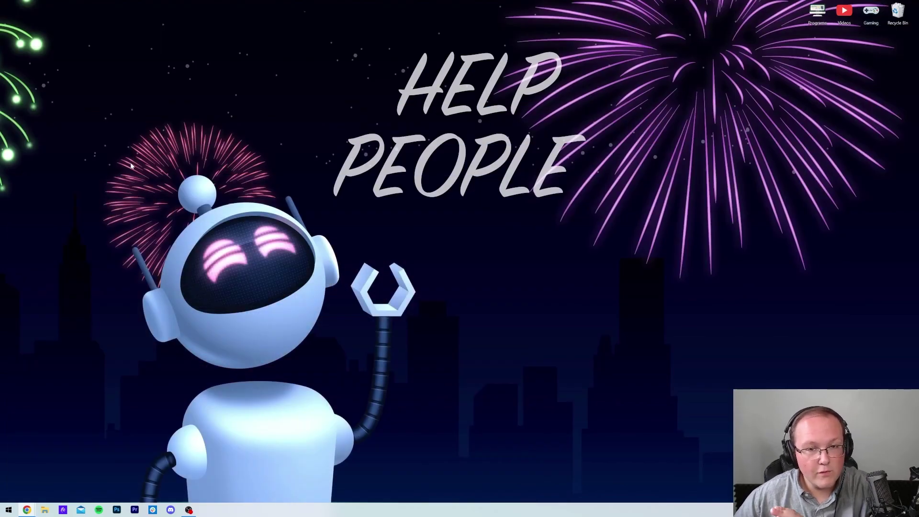
click(6, 511)
text(down)
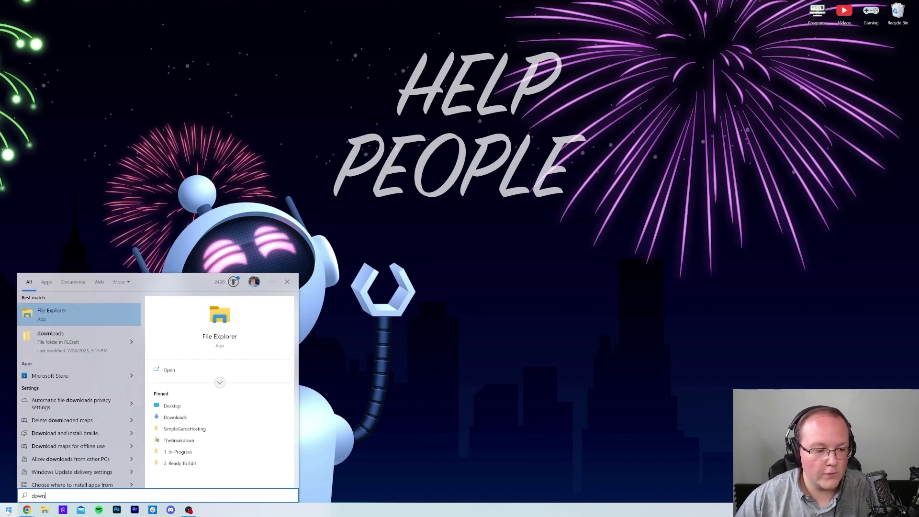
text(loads)
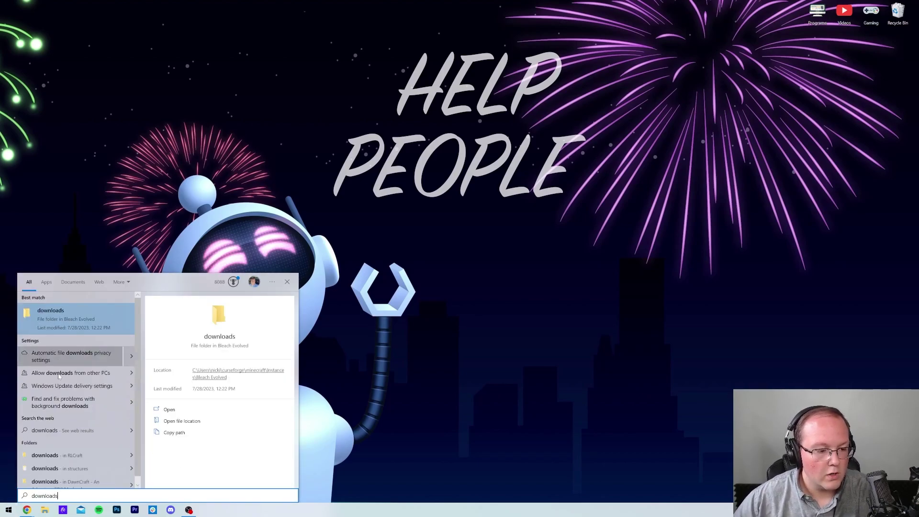
key(Return)
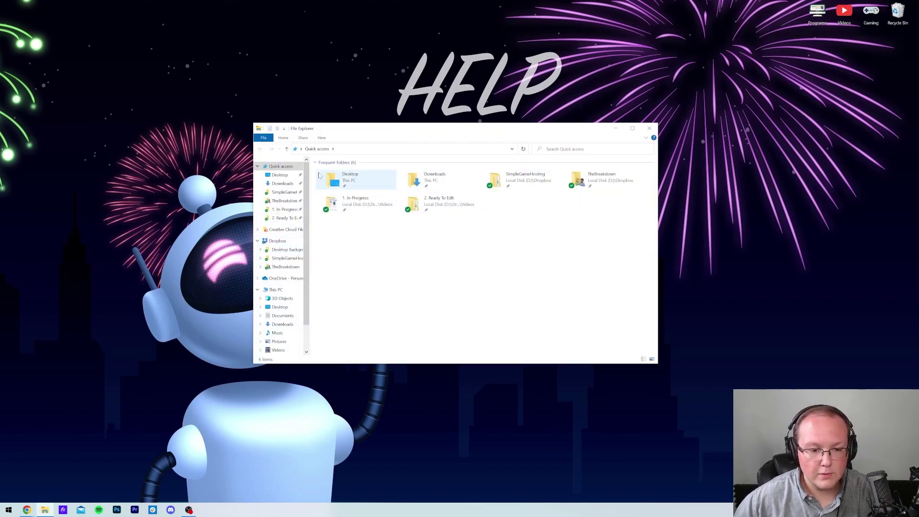
click(283, 183)
- Move the Fabric installer, OptiFine and OptiFabric jar files from Downloads to the desktop and close the folder window
click(346, 181)
click(343, 197)
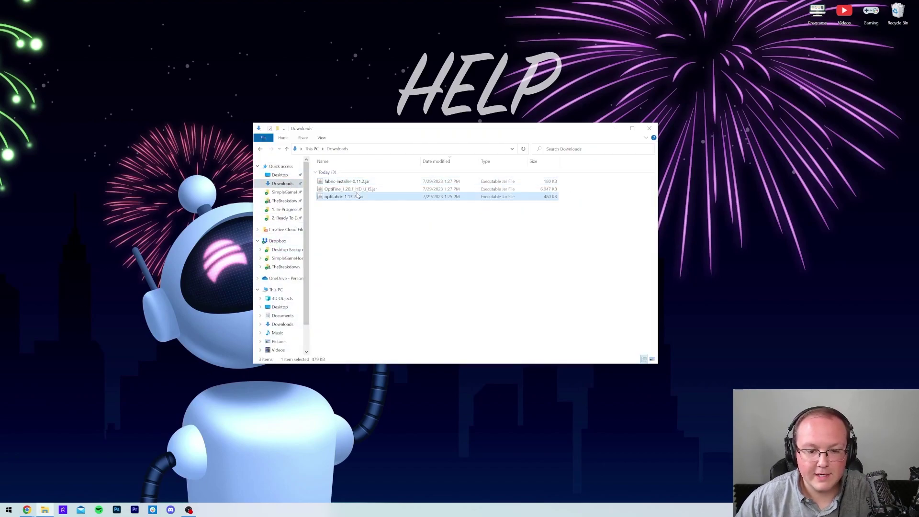
shift+click(347, 181)
drag(347, 181, 318, 82)
click(649, 128)
drag(258, 152, 312, 117)
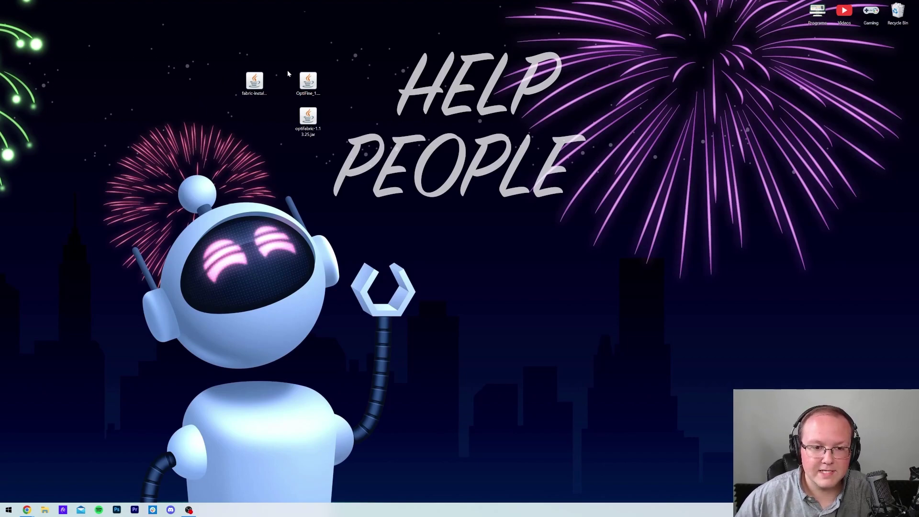
drag(287, 71, 276, 89)
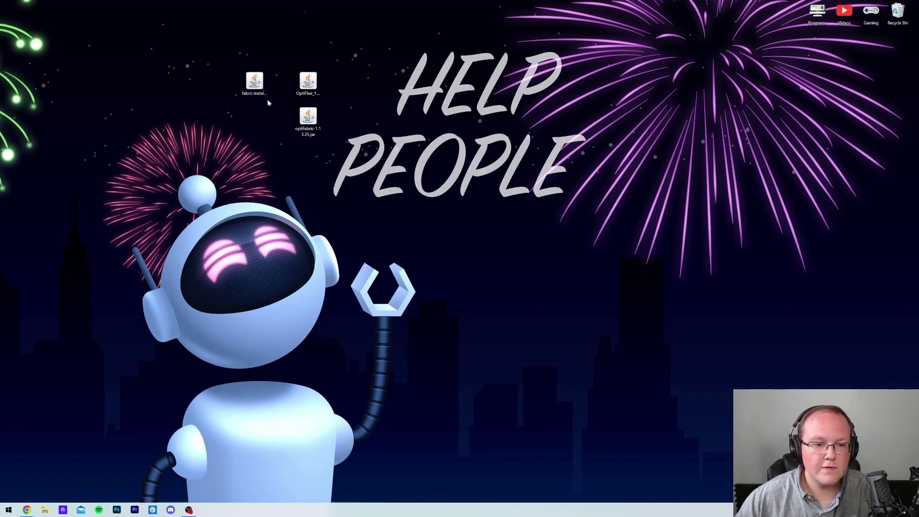
- Check which apps are offered for opening the Fabric installer jar, and dismiss the choice
right_click(251, 86)
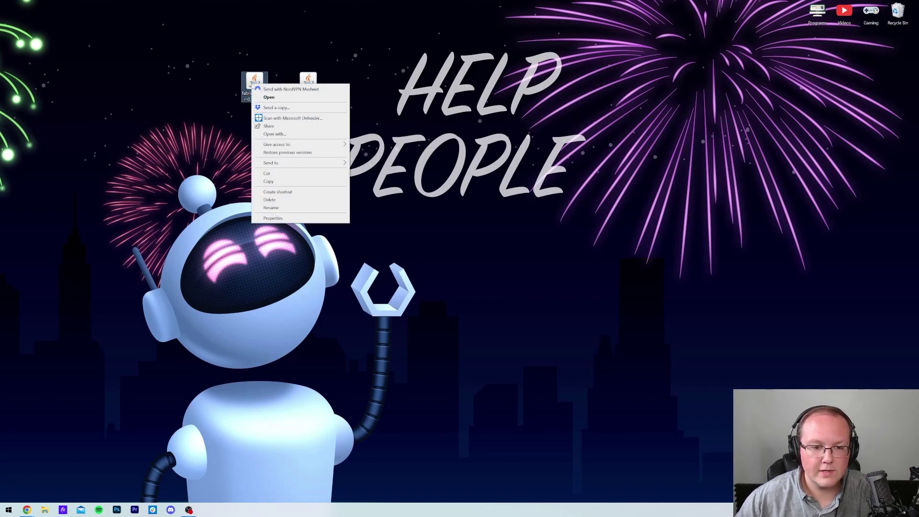
click(275, 134)
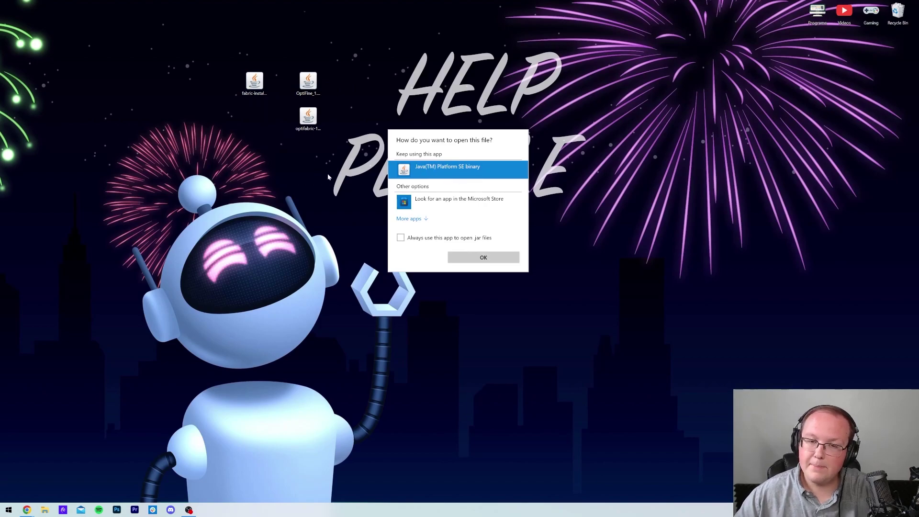
click(361, 182)
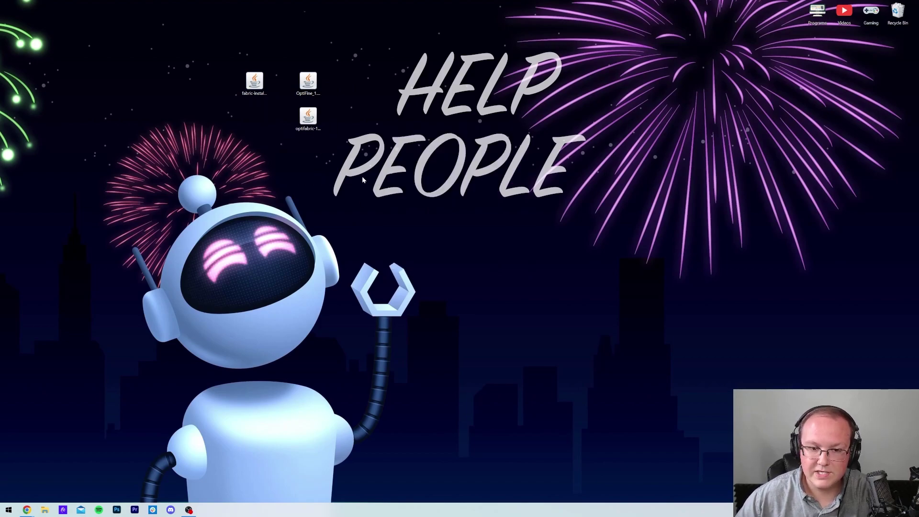
- Switch back to Chrome and look through the Java guide's download link and installation steps
mouse_move(27, 510)
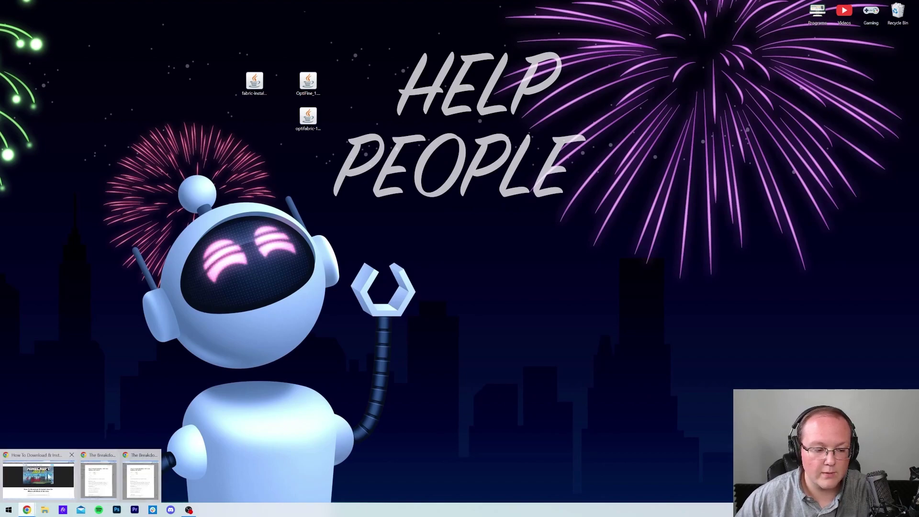
click(42, 472)
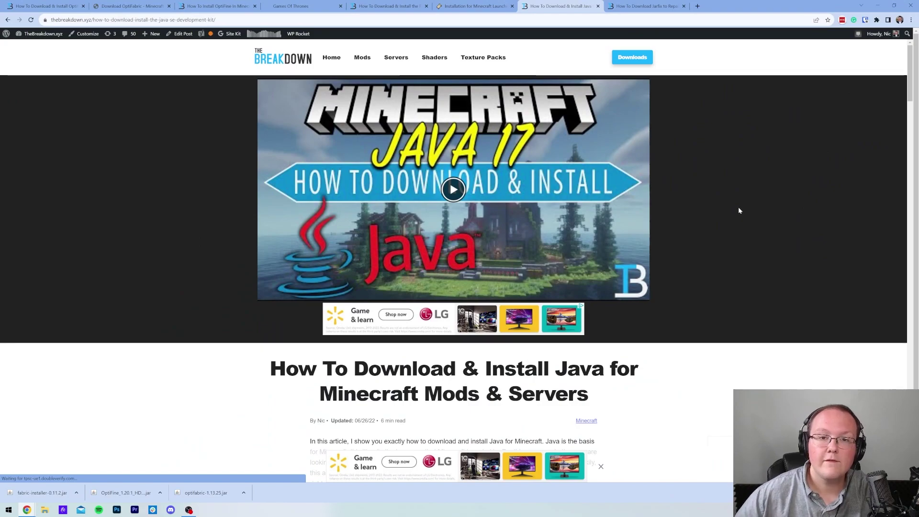
scroll(651, 215, down, 4)
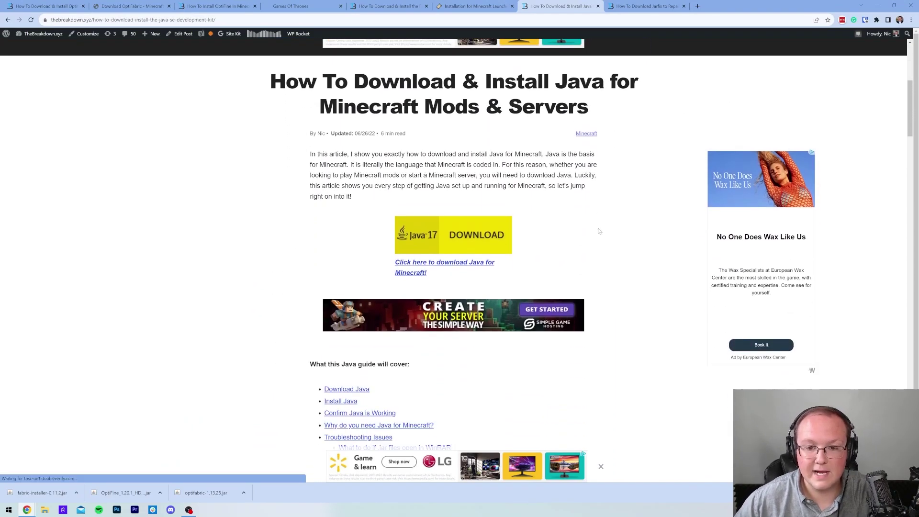
scroll(599, 231, down, 10)
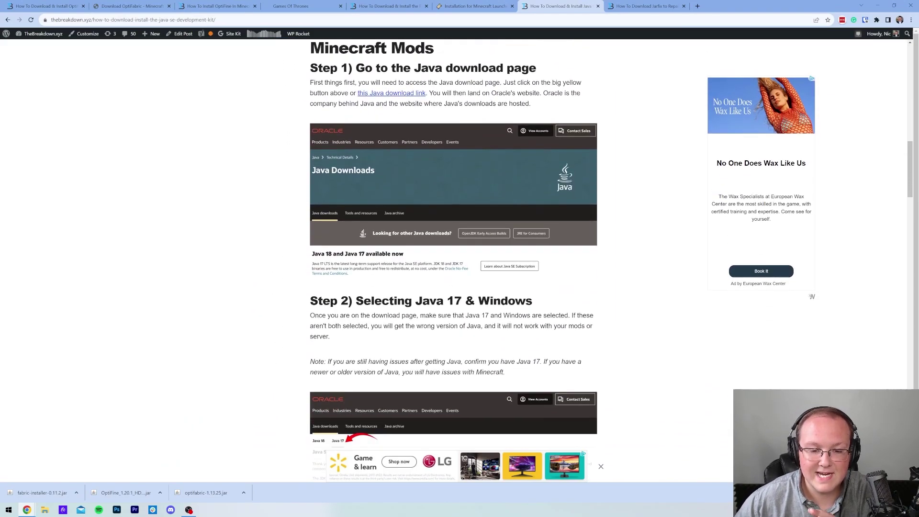
scroll(599, 232, up, 15)
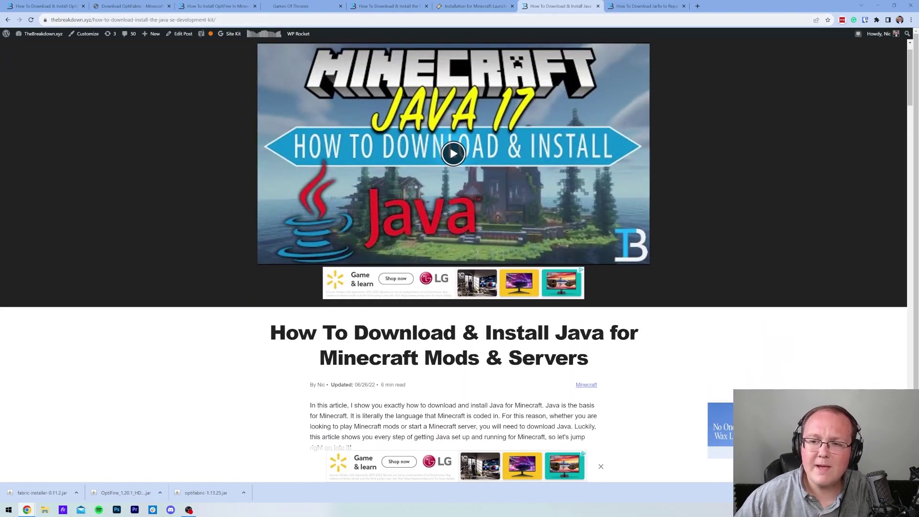
- Look through the article on repairing jar files with Jarfix and return to the desktop
click(641, 6)
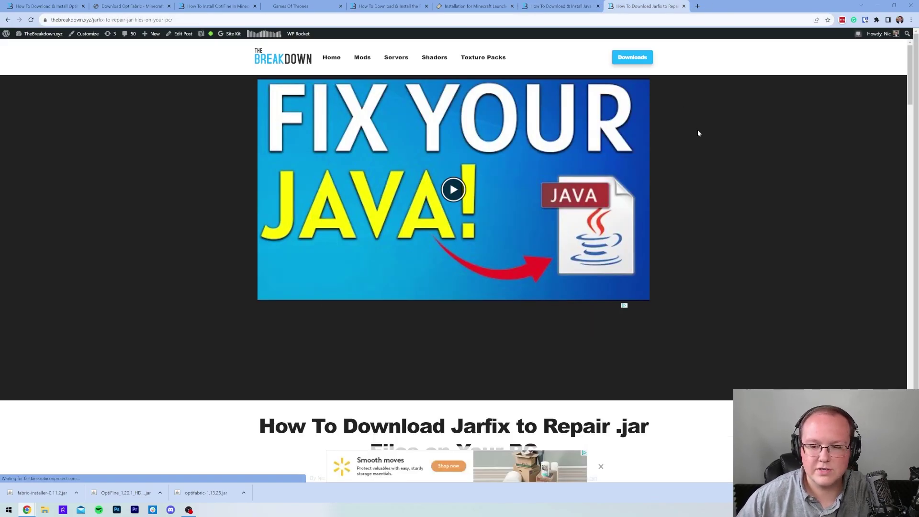
scroll(698, 133, down, 10)
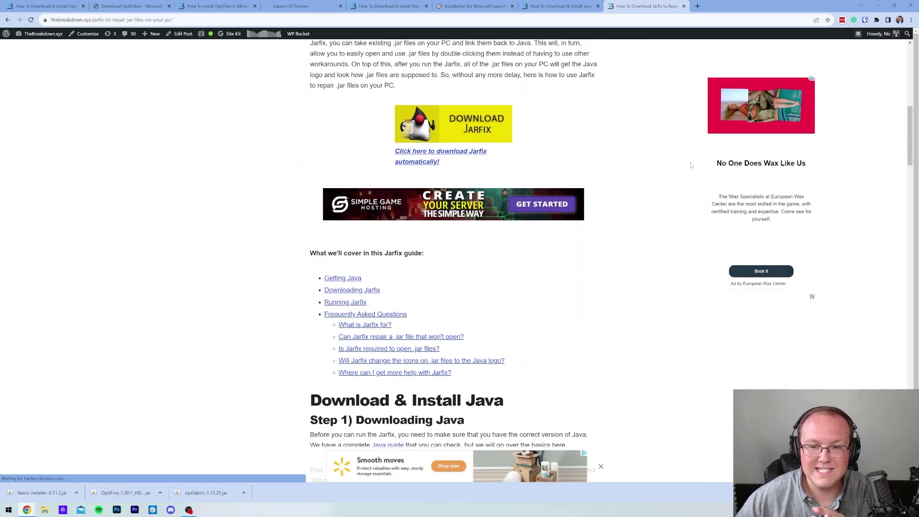
scroll(691, 165, up, 4)
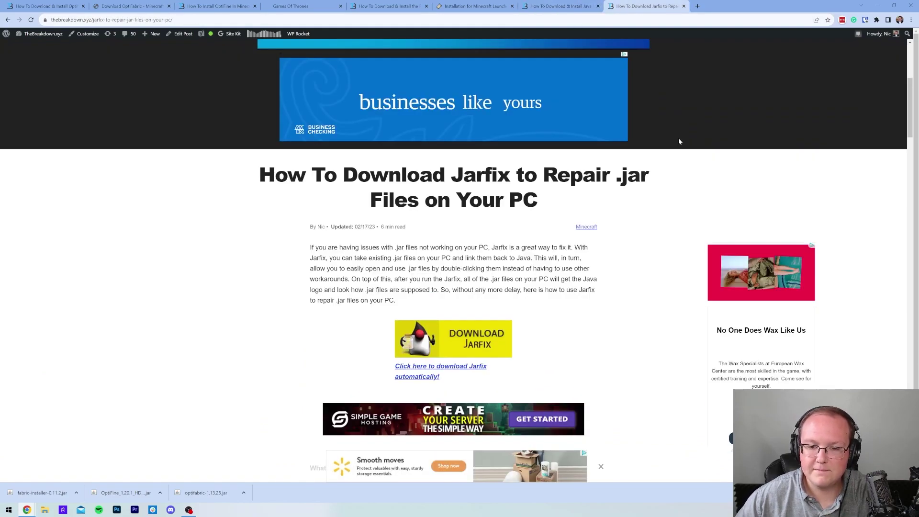
key(super+d)
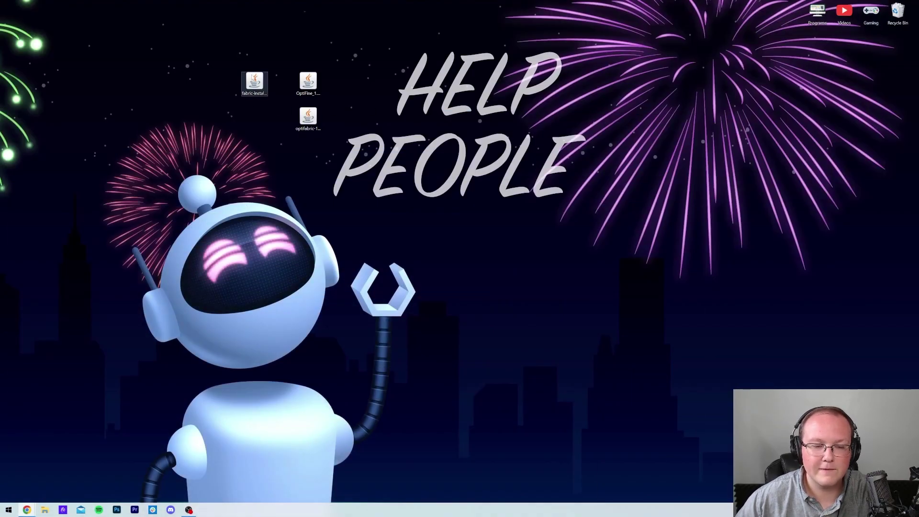
- Open the Fabric installer jar with Java(TM) Platform SE binary
right_click(252, 78)
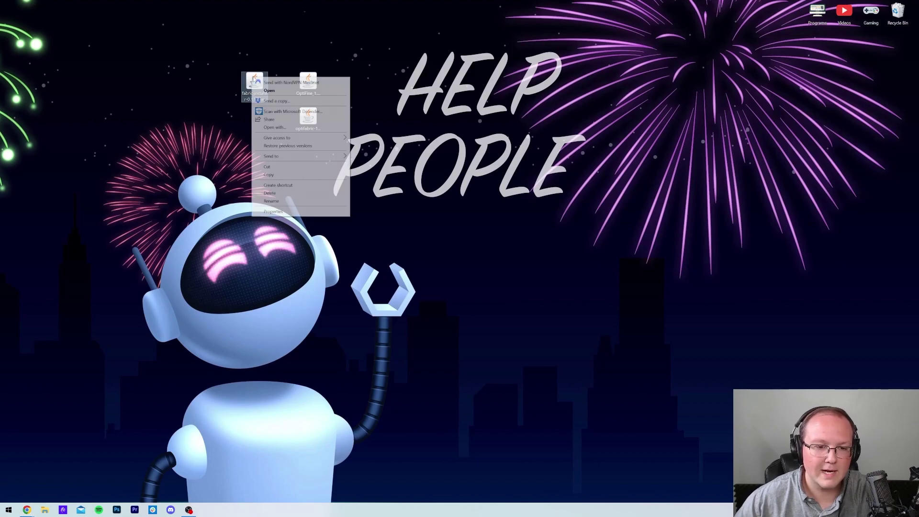
click(282, 126)
click(482, 260)
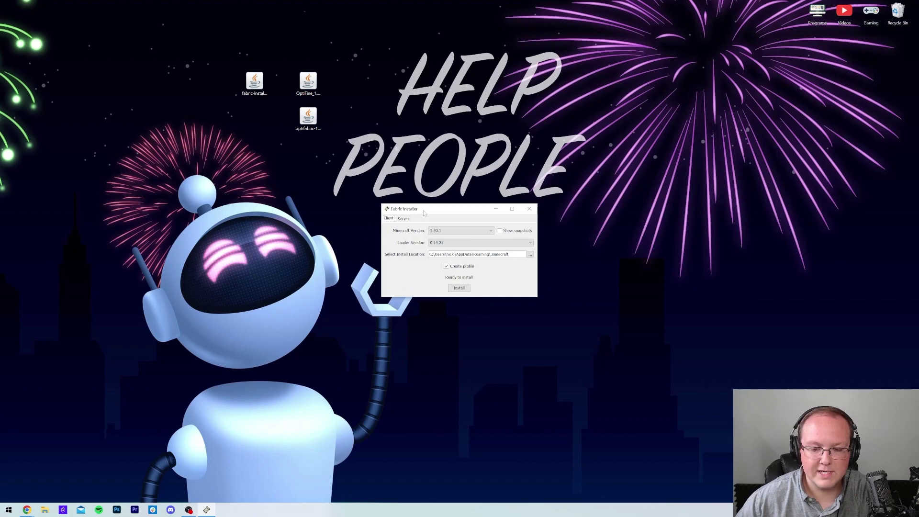
- Install the Fabric client for Minecraft 1.20.1 with loader 0.14.21 and a created profile, and close the installer
click(445, 231)
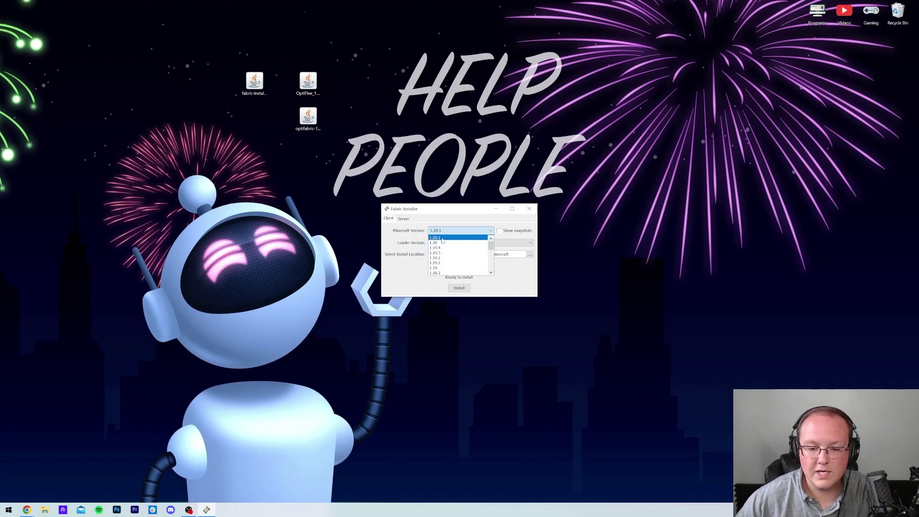
click(441, 238)
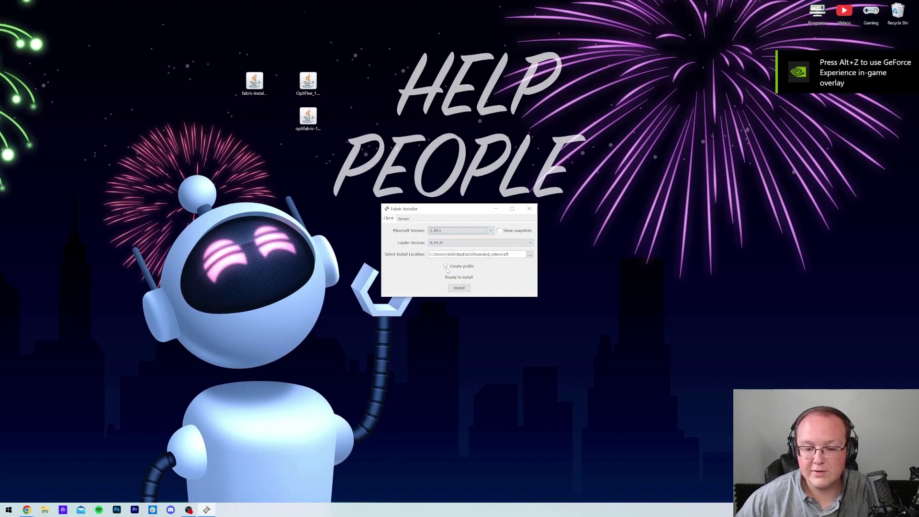
click(459, 290)
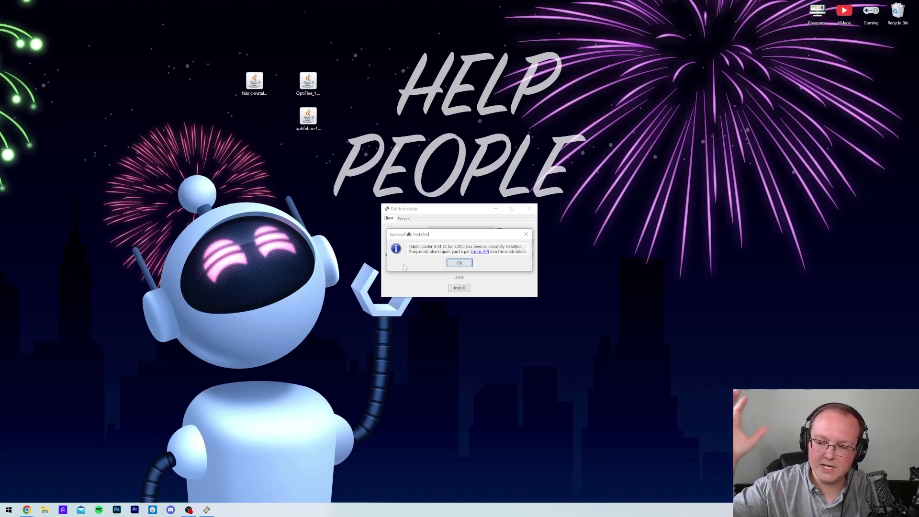
click(471, 265)
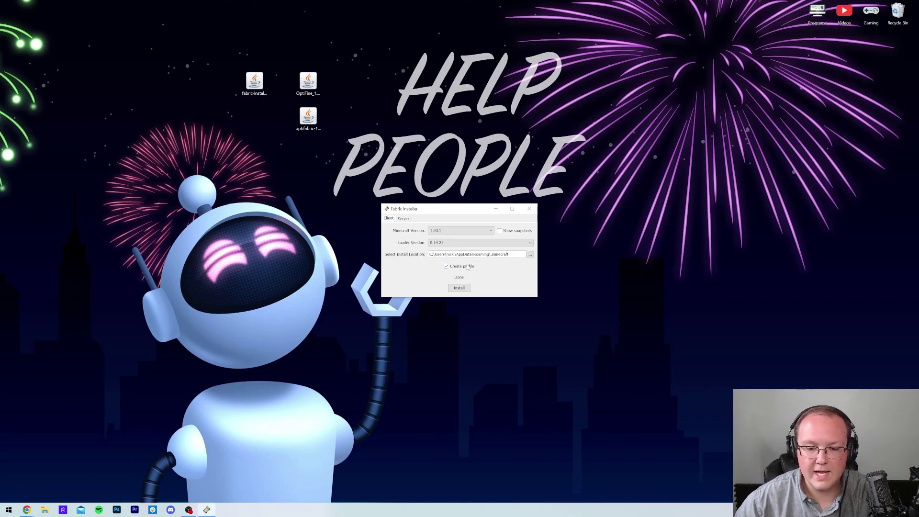
click(529, 208)
- Delete the Fabric installer from the desktop and place the OptiFabric jar beside the OptiFine jar
click(254, 83)
drag(255, 82, 898, 12)
click(304, 130)
drag(303, 130, 349, 99)
drag(286, 68, 352, 104)
click(158, 401)
- Open the Minecraft Launcher and show the Java Edition profiles available to play
click(8, 510)
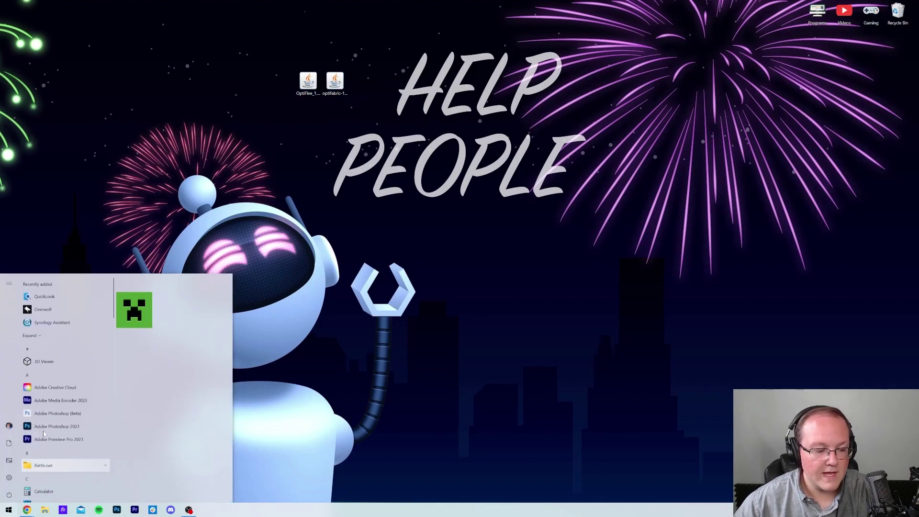
click(341, 243)
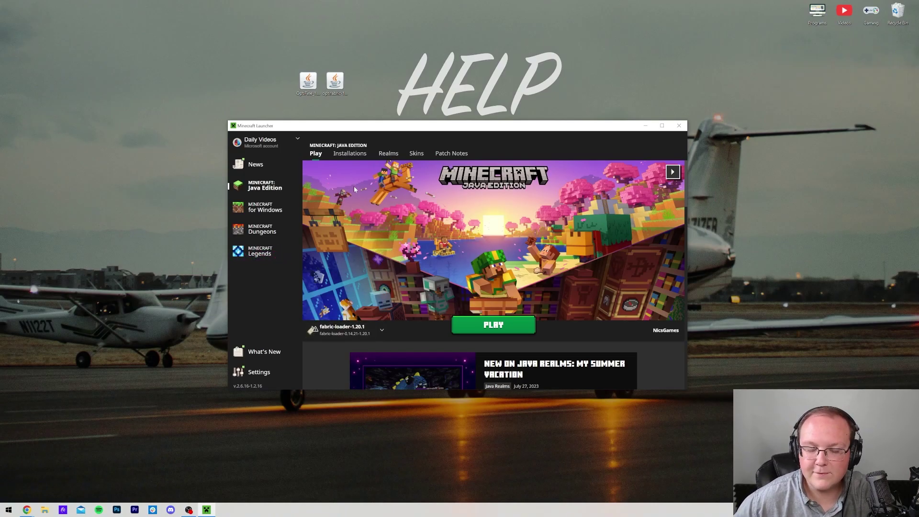
click(345, 329)
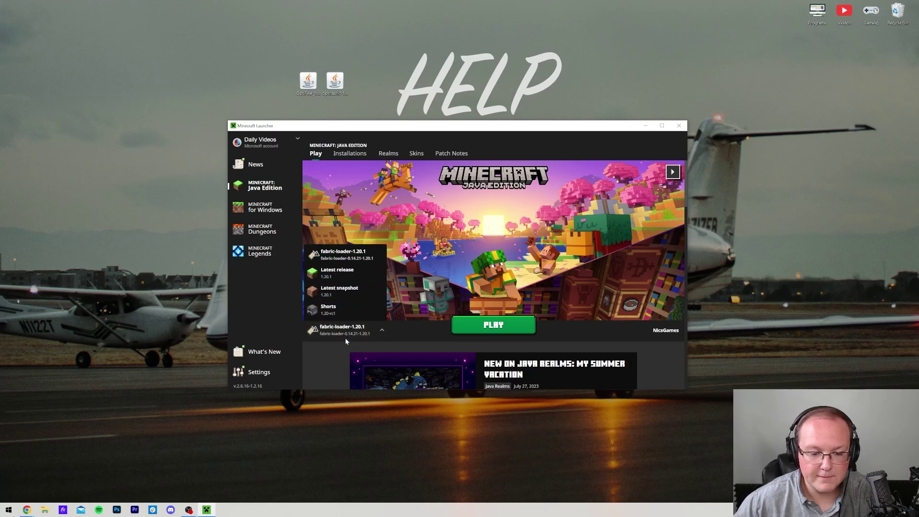
- Show the Java Edition installations and turn the Modded versions filter off and back on
click(348, 154)
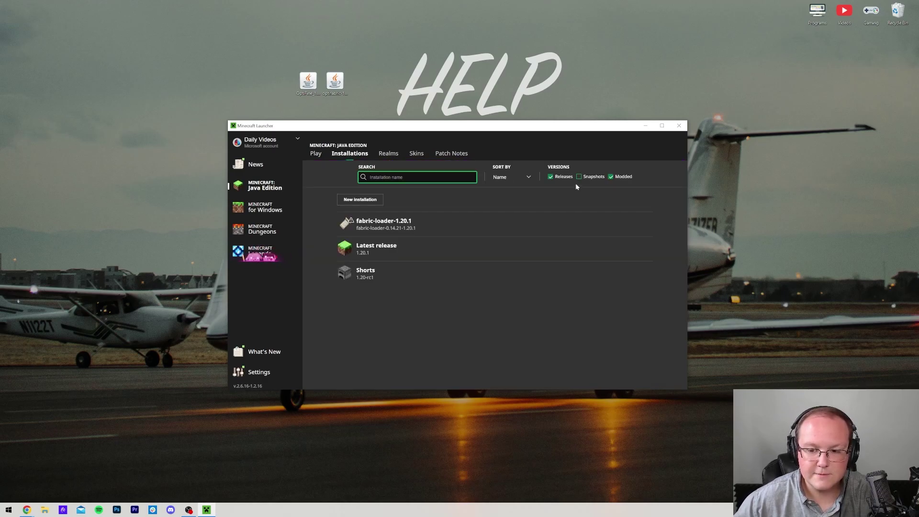
click(612, 177)
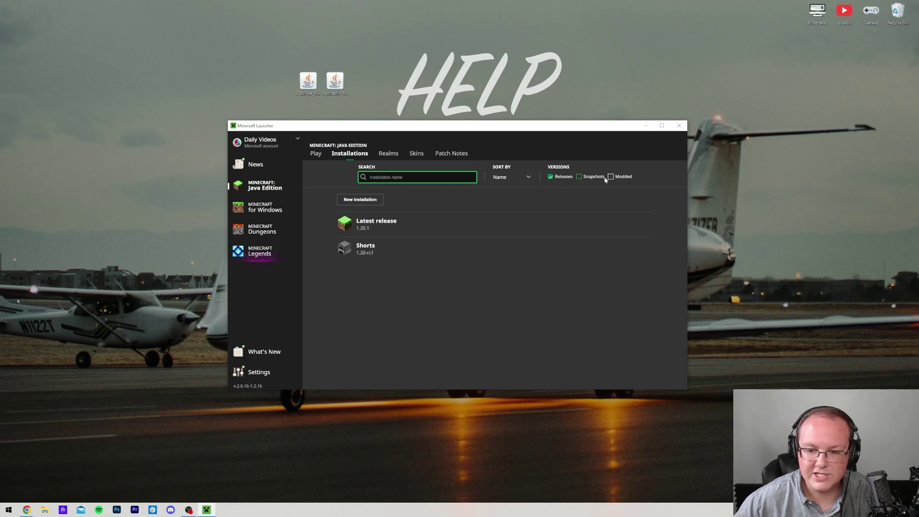
click(617, 178)
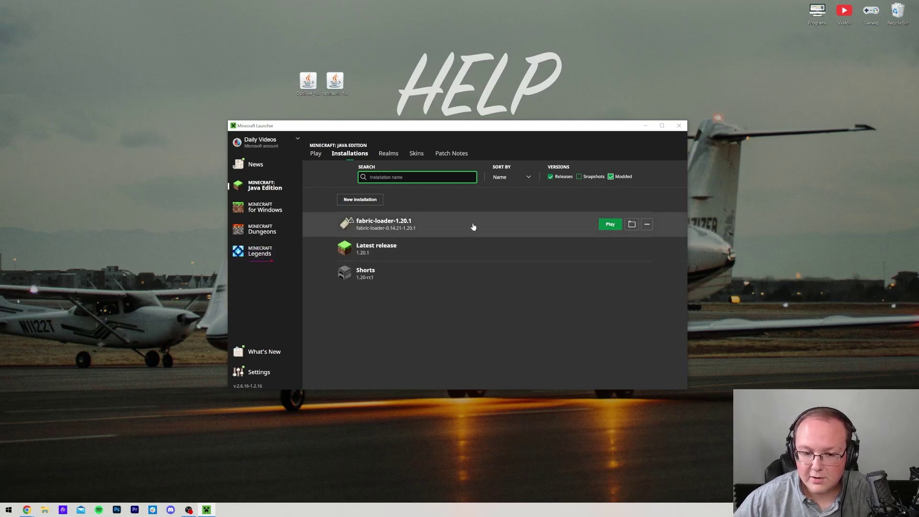
- Start a new Java Edition installation named SimpleGameHosting.com using version release fabric-loader-0.14.21-1.20.1
click(360, 199)
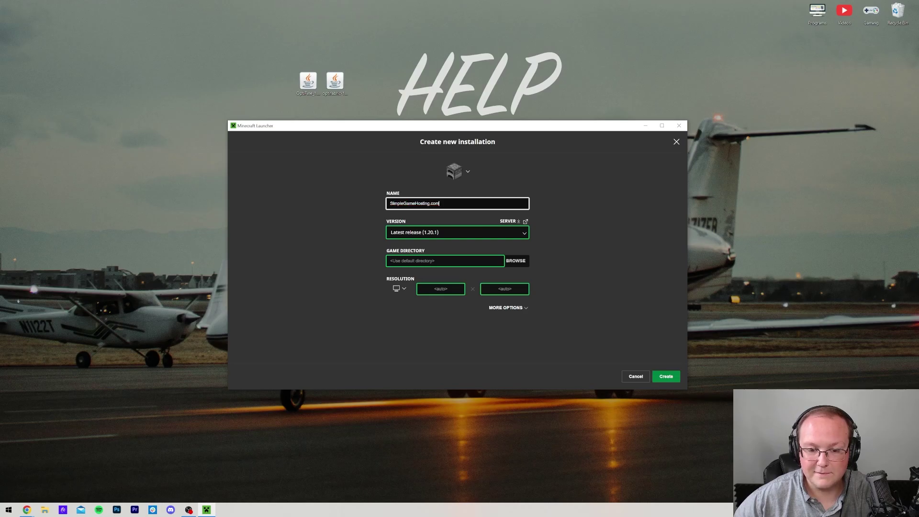
key(ctrl+a)
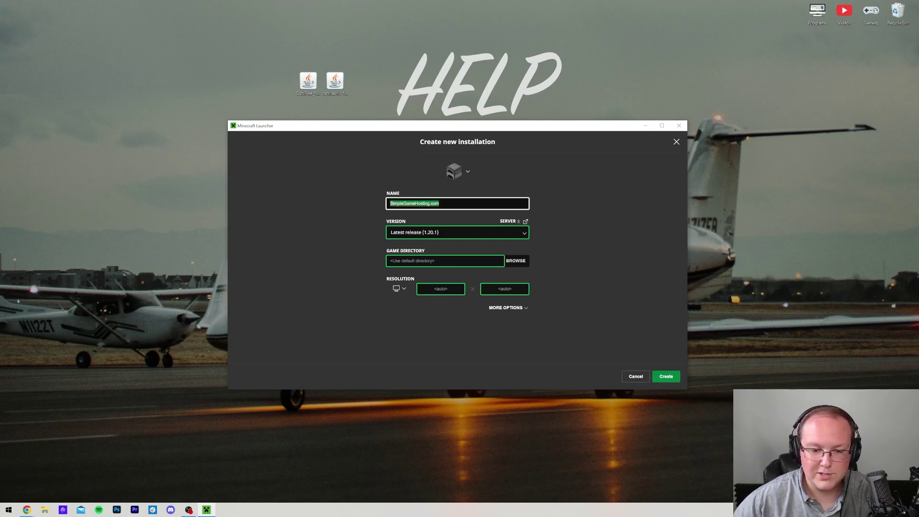
click(323, 213)
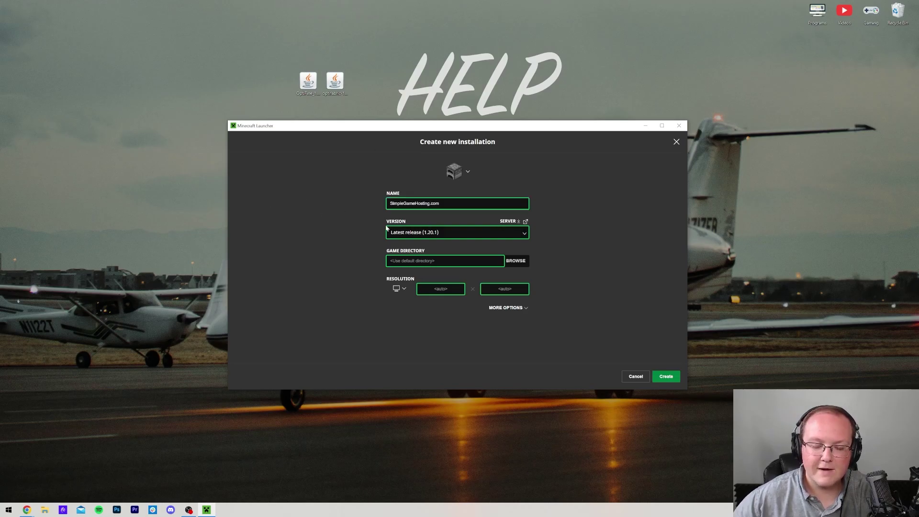
click(457, 233)
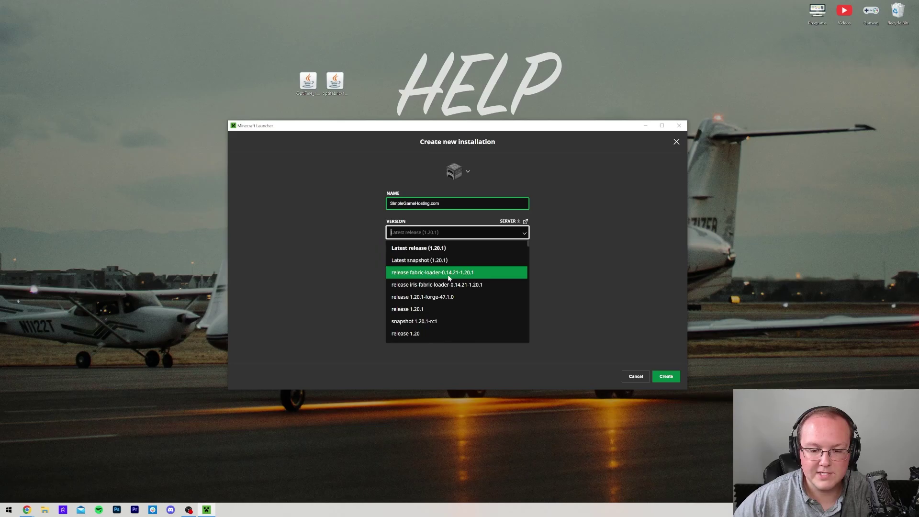
scroll(447, 275, down, 10)
scroll(447, 282, up, 10)
click(425, 274)
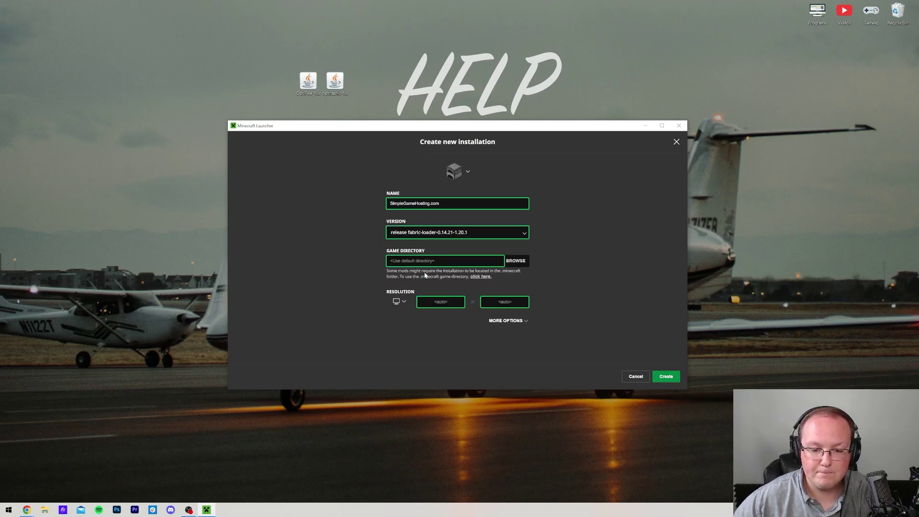
- Set the new installation's resolution to 1920 x 1080 and create it
click(403, 301)
click(400, 277)
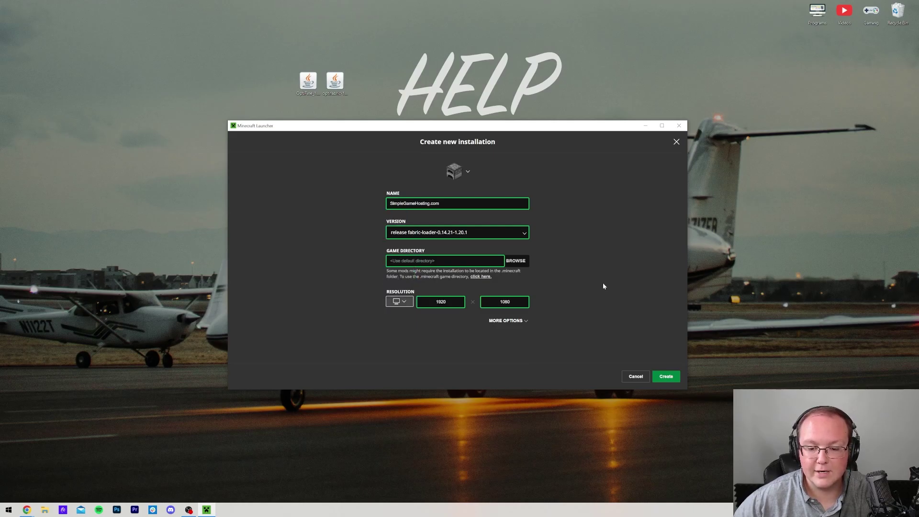
click(666, 377)
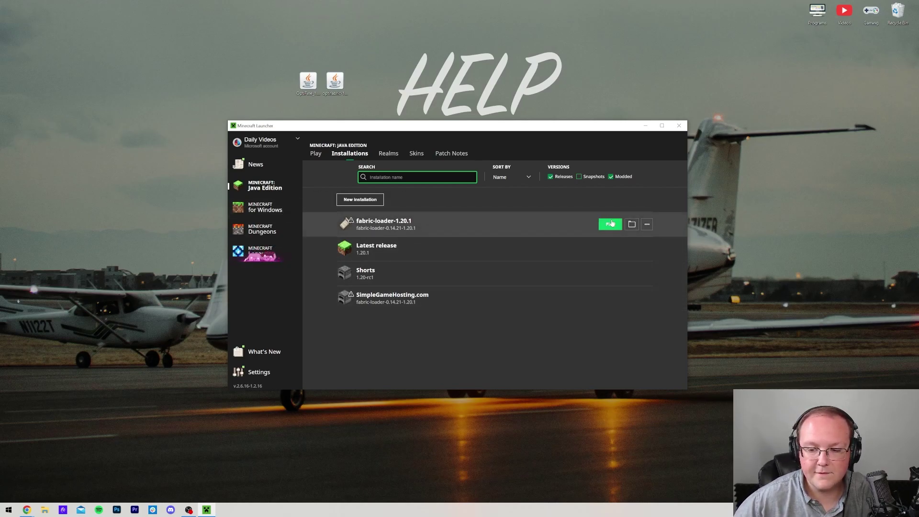
- Open the game folder of the fabric-loader-1.20.1 installation and delete its existing mods folder
click(630, 224)
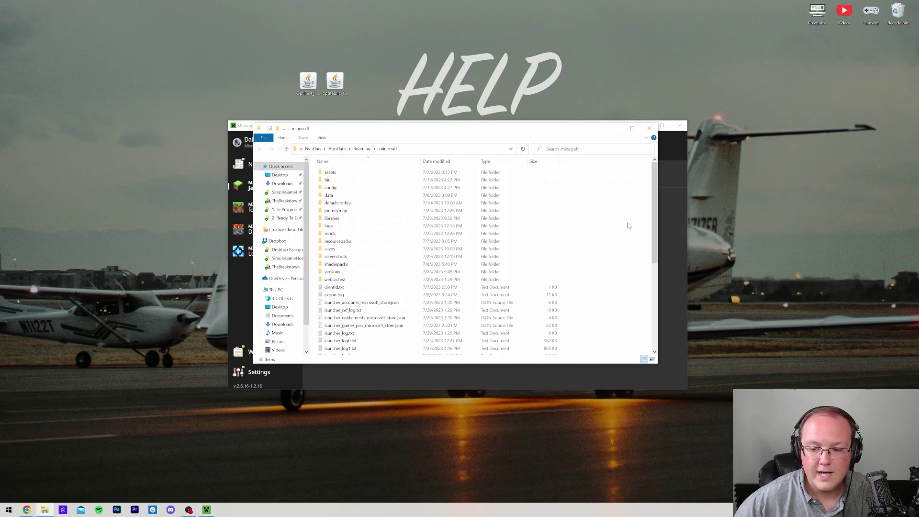
click(368, 233)
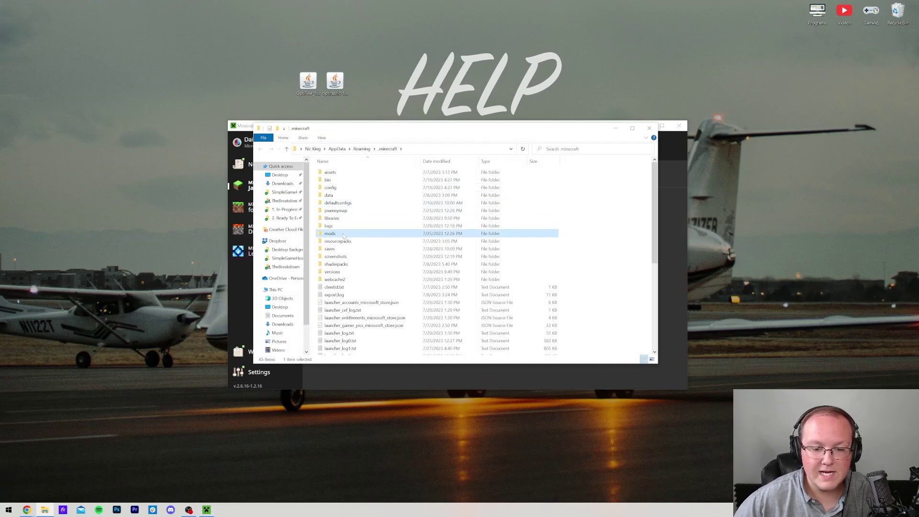
drag(344, 235, 897, 12)
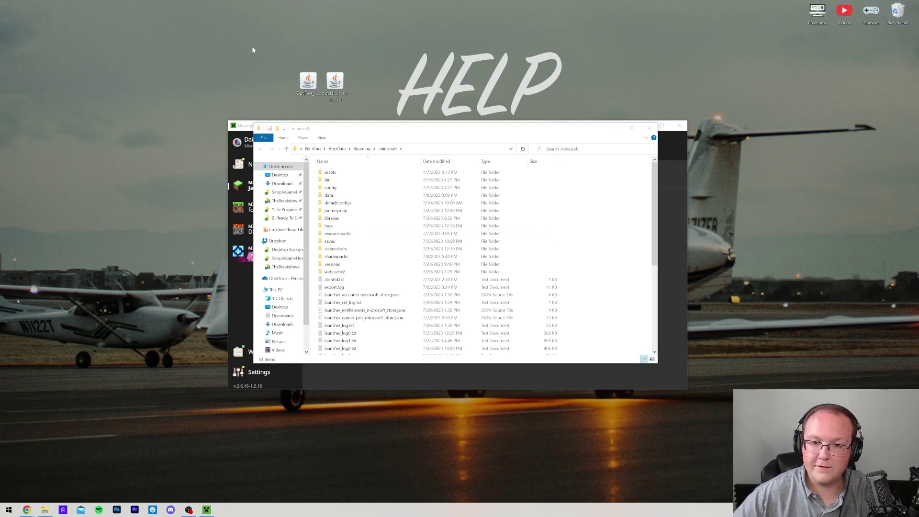
- Create a new folder named mods in the .minecraft directory
right_click(312, 164)
key(Escape)
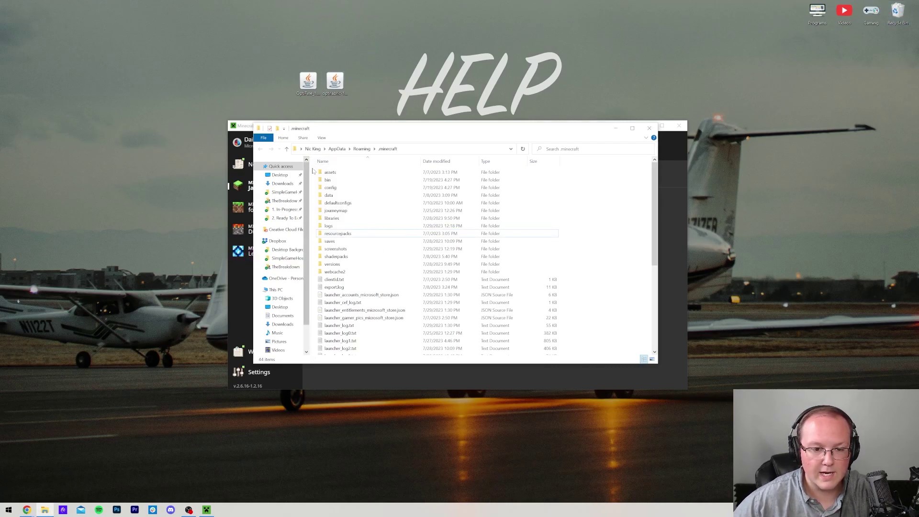
right_click(312, 168)
mouse_move(354, 269)
click(412, 269)
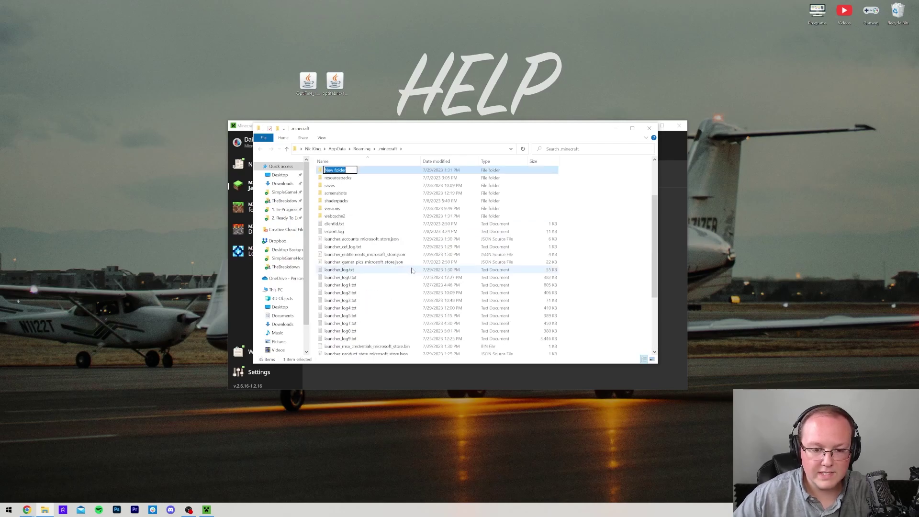
text(mods)
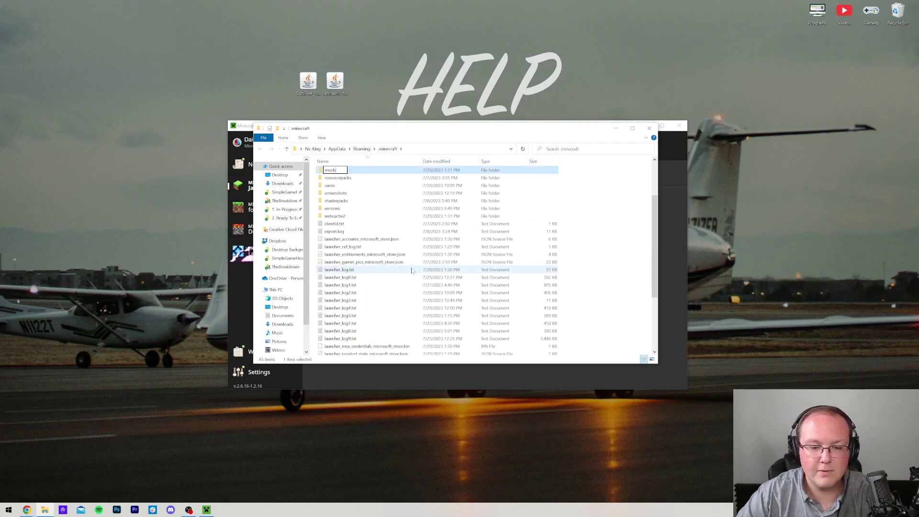
key(Return)
- Move the OptiFine and OptiFabric jar files from the desktop into the new mods folder
double_click(372, 171)
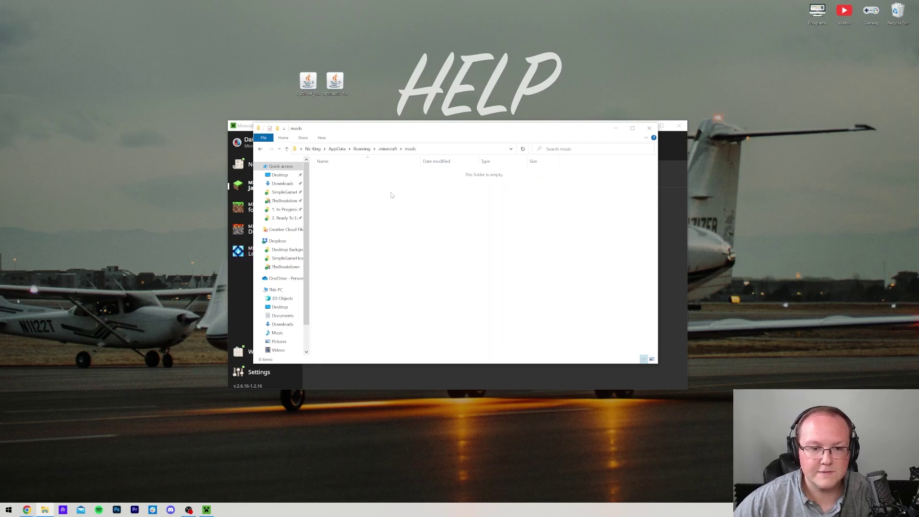
drag(395, 72, 267, 102)
drag(308, 81, 320, 207)
click(348, 208)
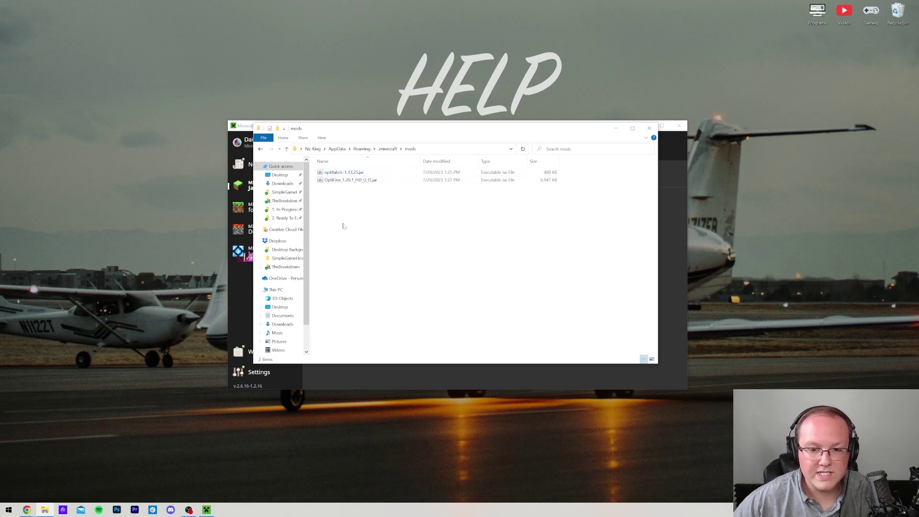
- Close the mods folder and launch the SimpleGameHosting.com installation from the Minecraft Launcher
click(649, 128)
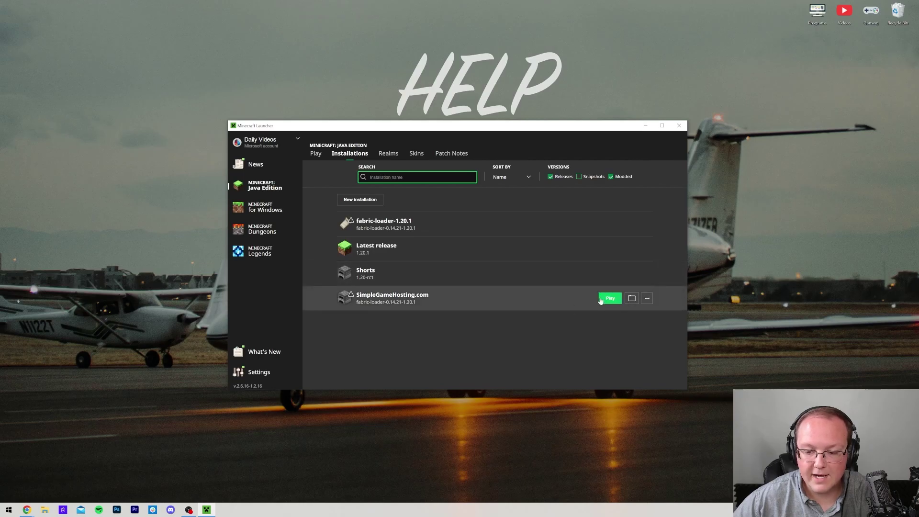
click(610, 298)
click(535, 300)
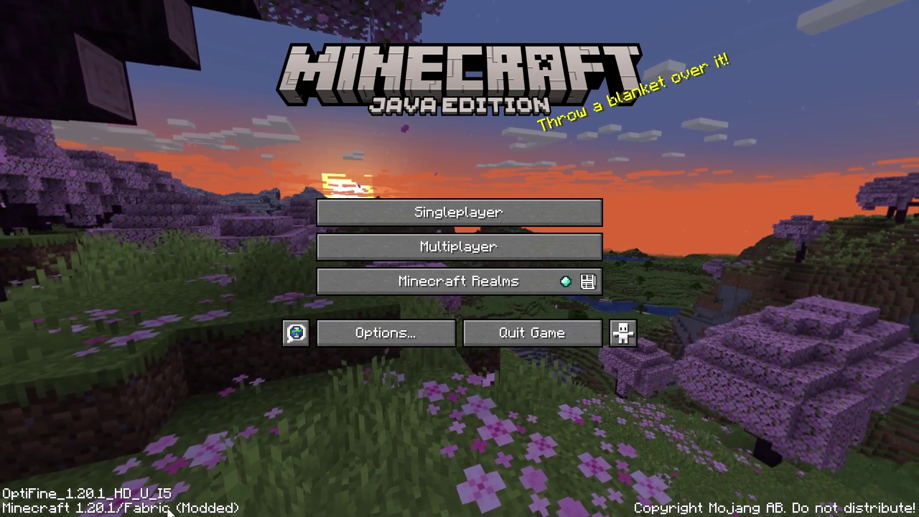
- Open the game's video settings and set Dynamic Lights to Fancy
click(425, 347)
click(346, 196)
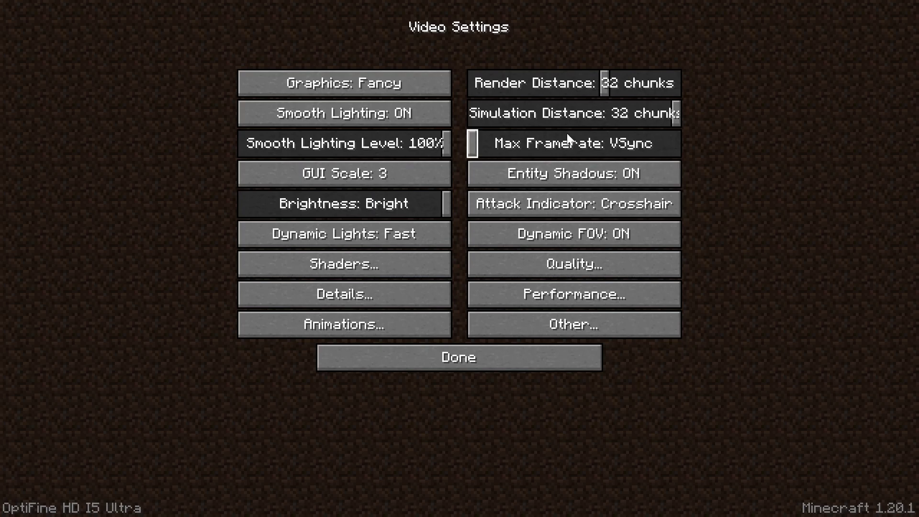
click(392, 242)
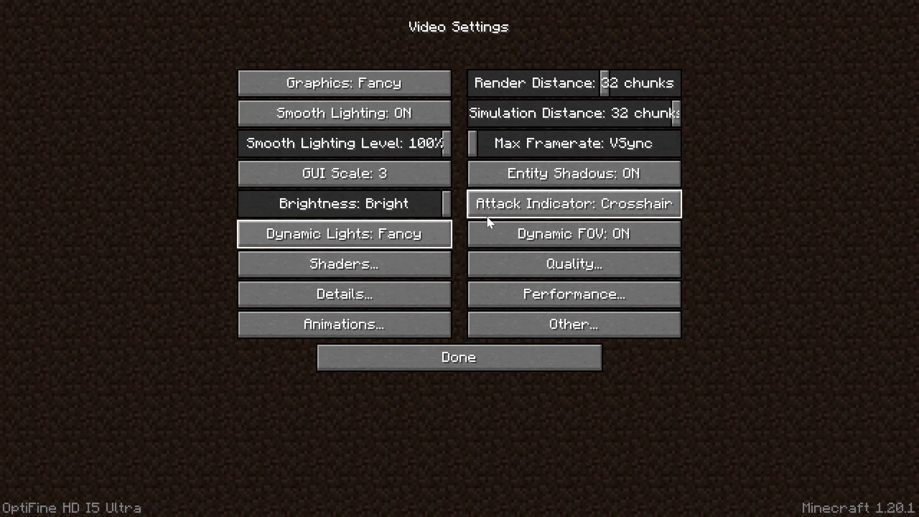
- Review the available shader packs and return to the title screen
click(395, 259)
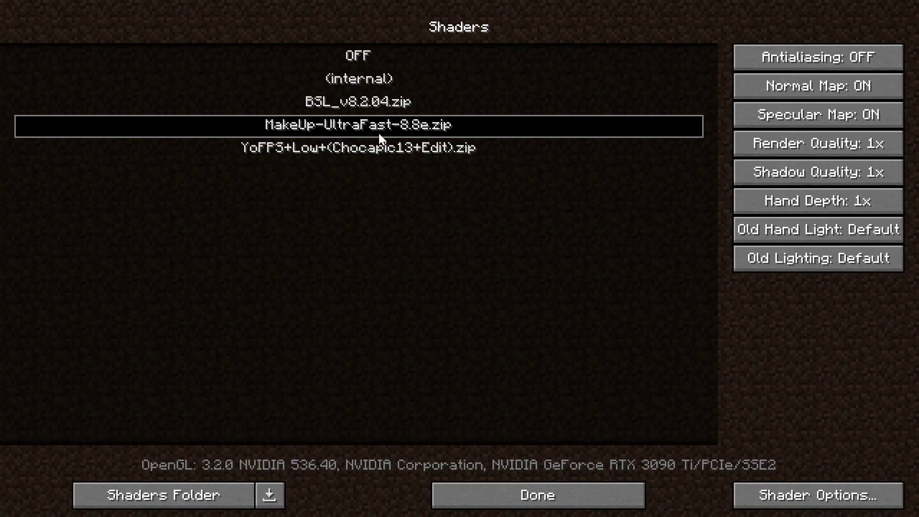
click(533, 494)
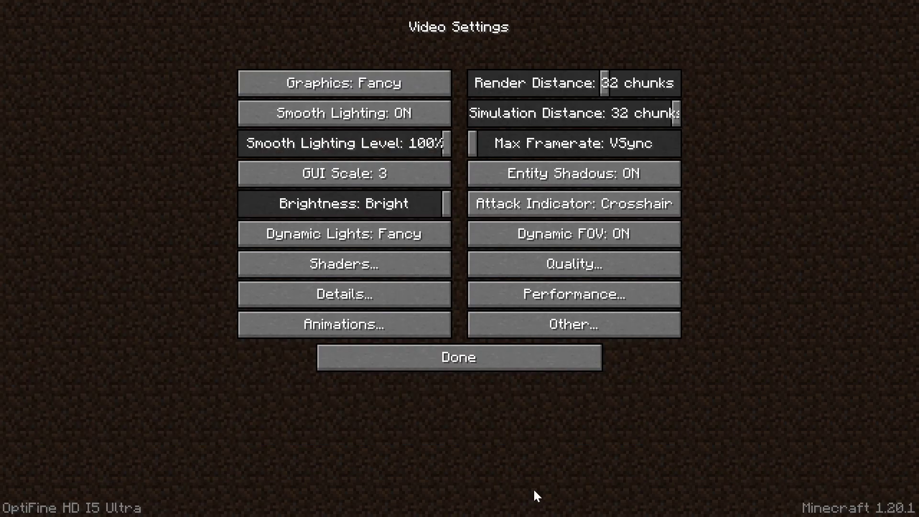
click(490, 368)
click(481, 341)
- Open multiplayer, proceed past the third-party online play caution, and join the first server in the list
click(461, 251)
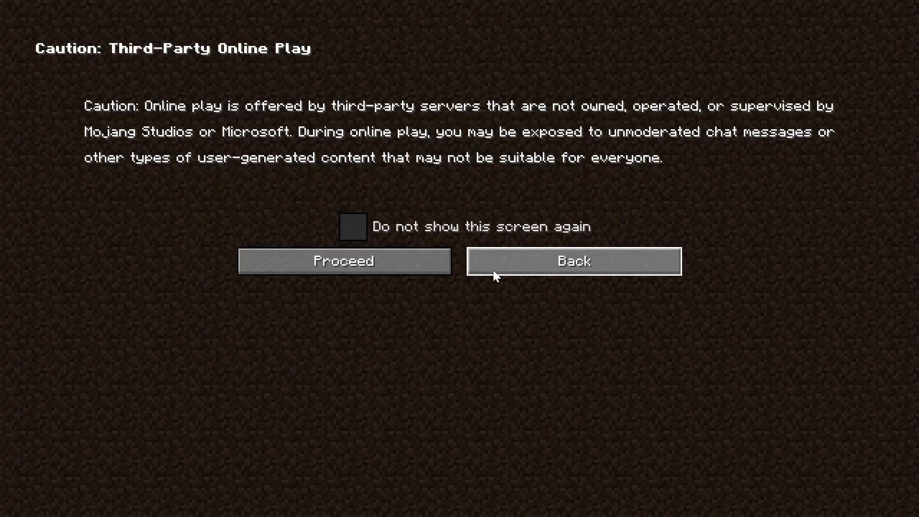
click(415, 271)
double_click(493, 93)
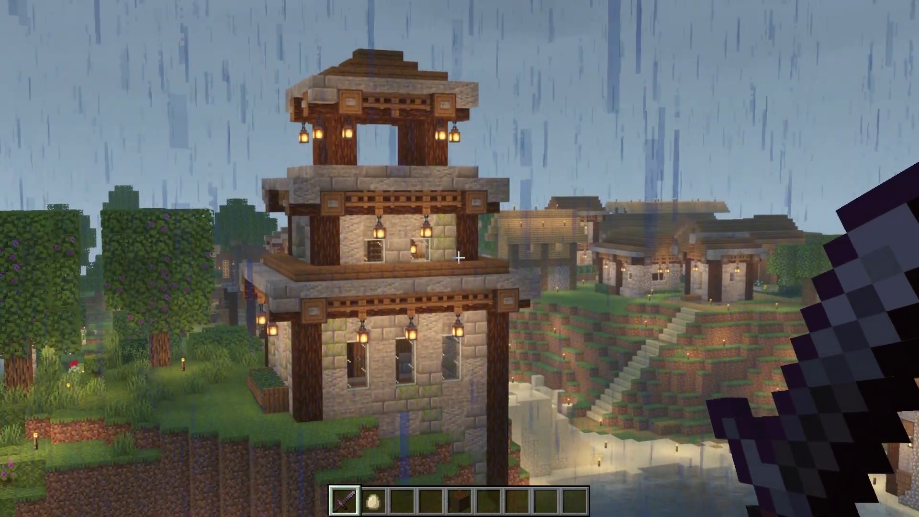
- Run the command /weather clear in the game world
key(slash)
text(weather to )
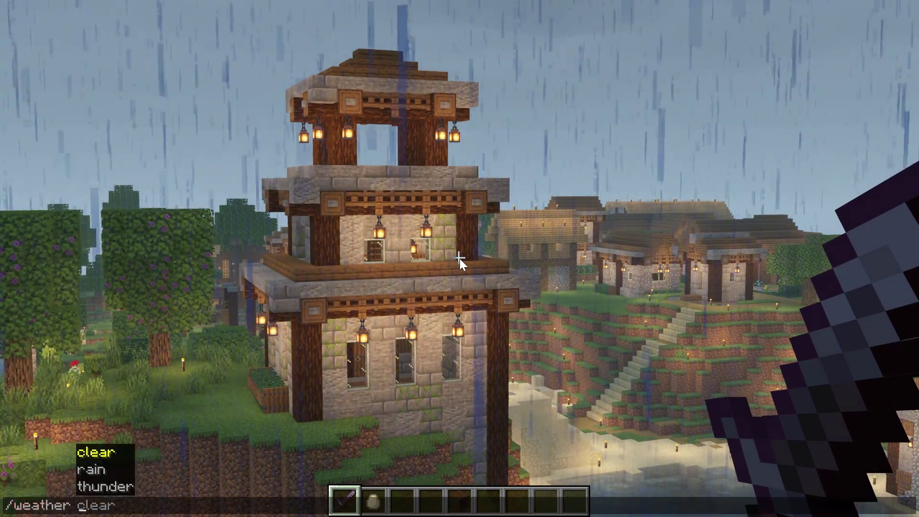
text(clear)
key(Return)
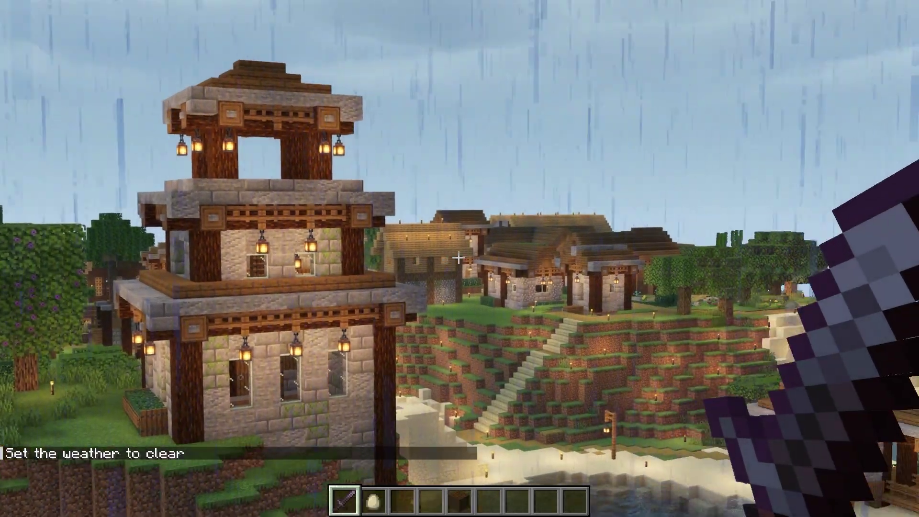